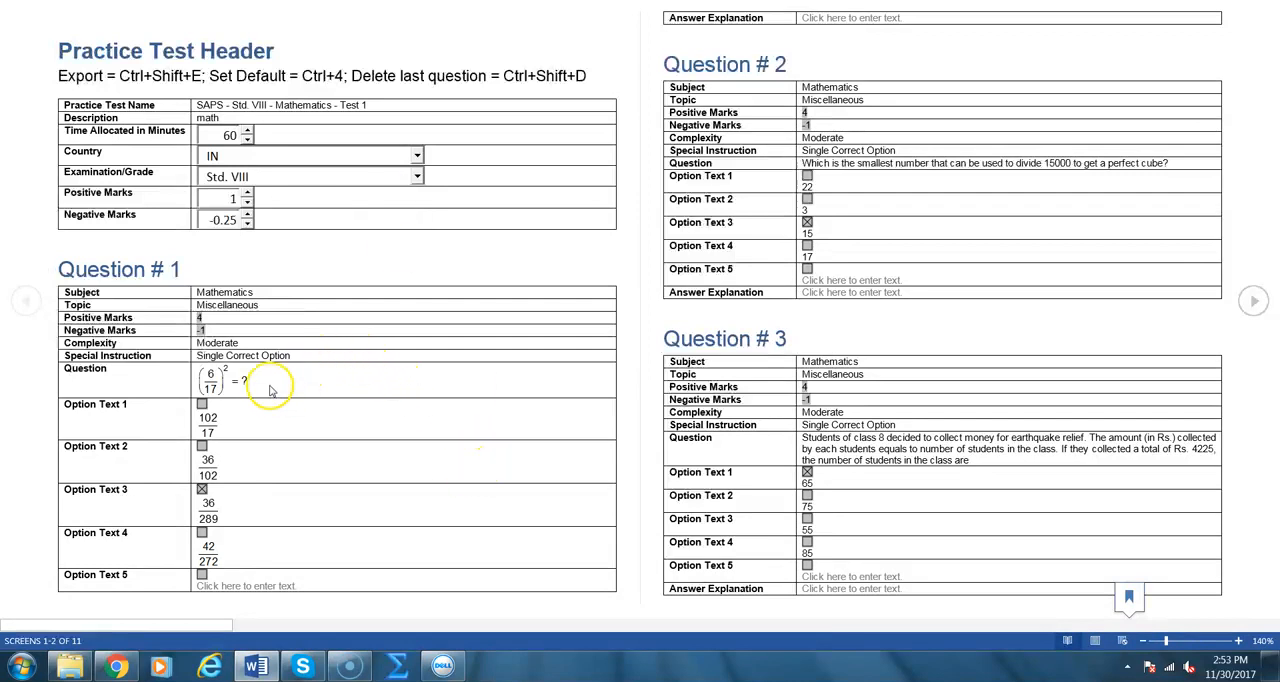
# Switch from the Word question template to the Perfectice website in Chrome and open its tests list
pyautogui.doubleClick(266, 390)
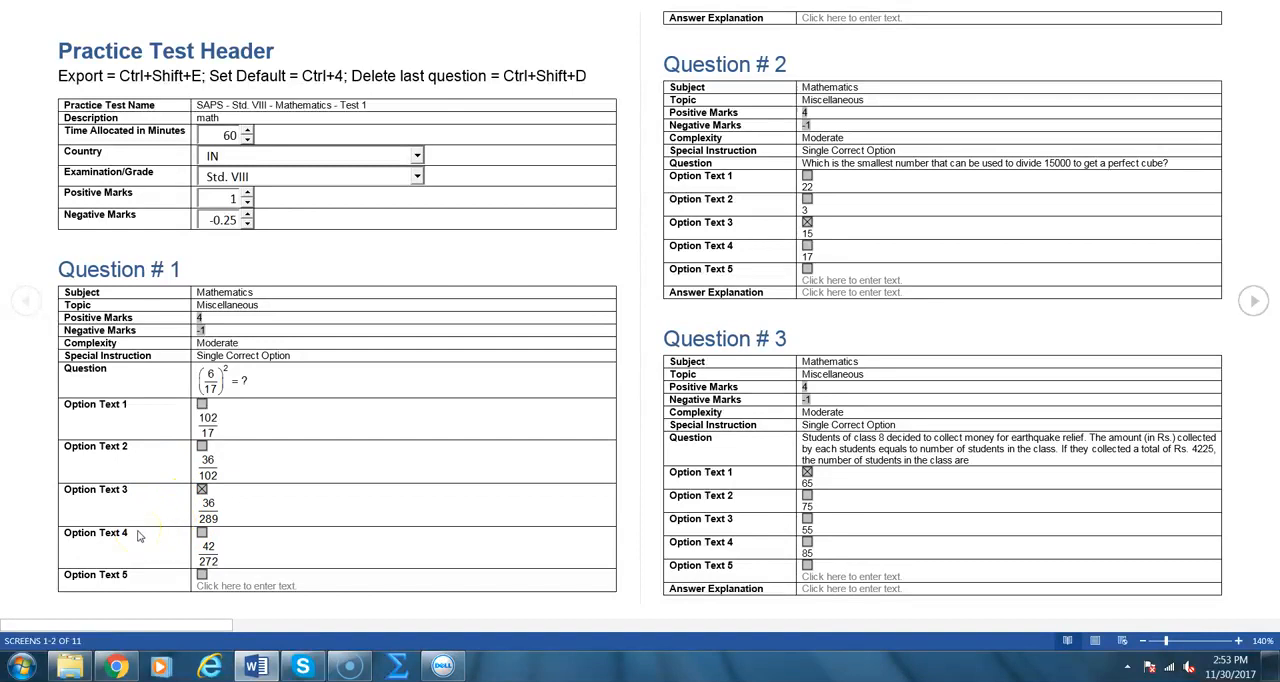
pyautogui.hotkey('alt', 'Tab')
pyautogui.hotkey('alt', 'Tab')
pyautogui.hotkey('alt', 'Tab')
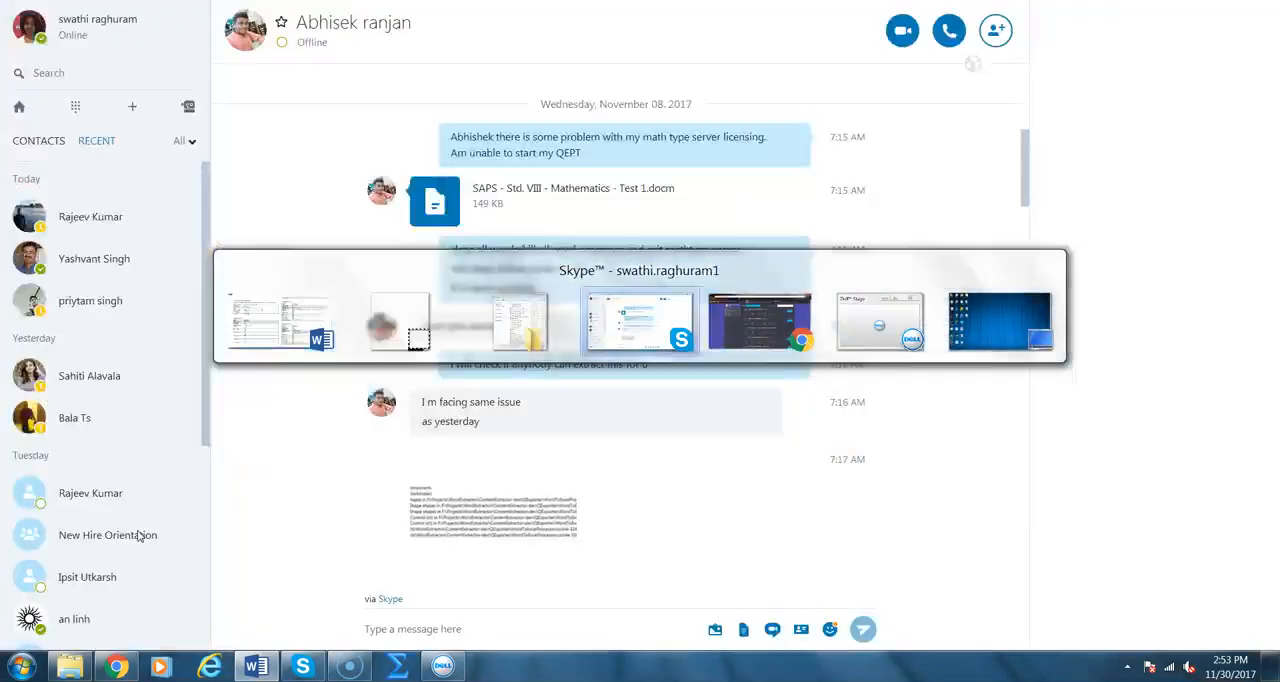
pyautogui.hotkey('alt', 'Tab')
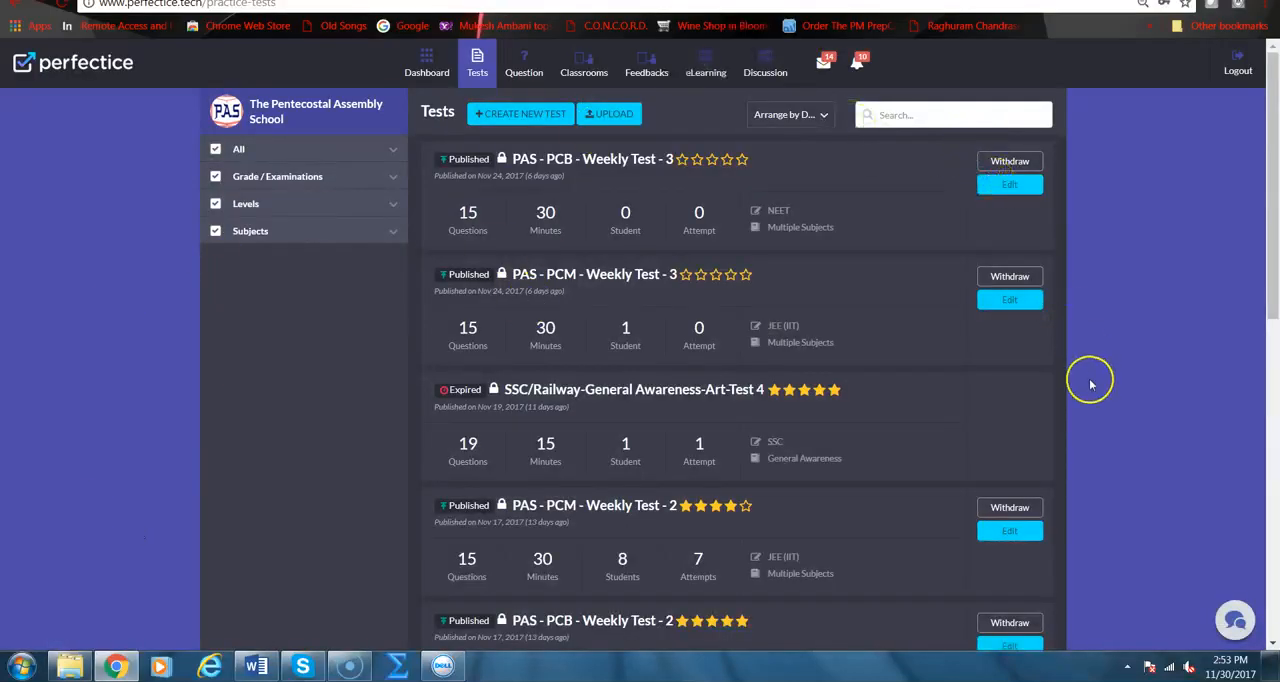
pyautogui.click(1034, 187)
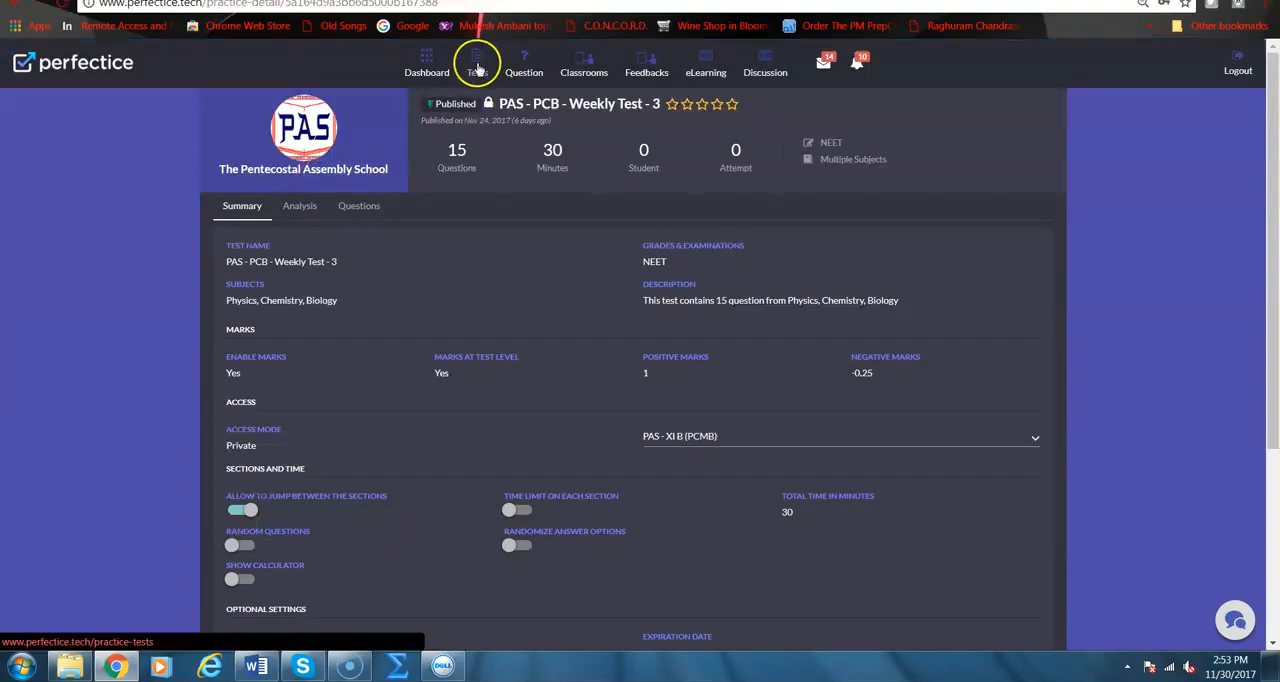
pyautogui.click(478, 68)
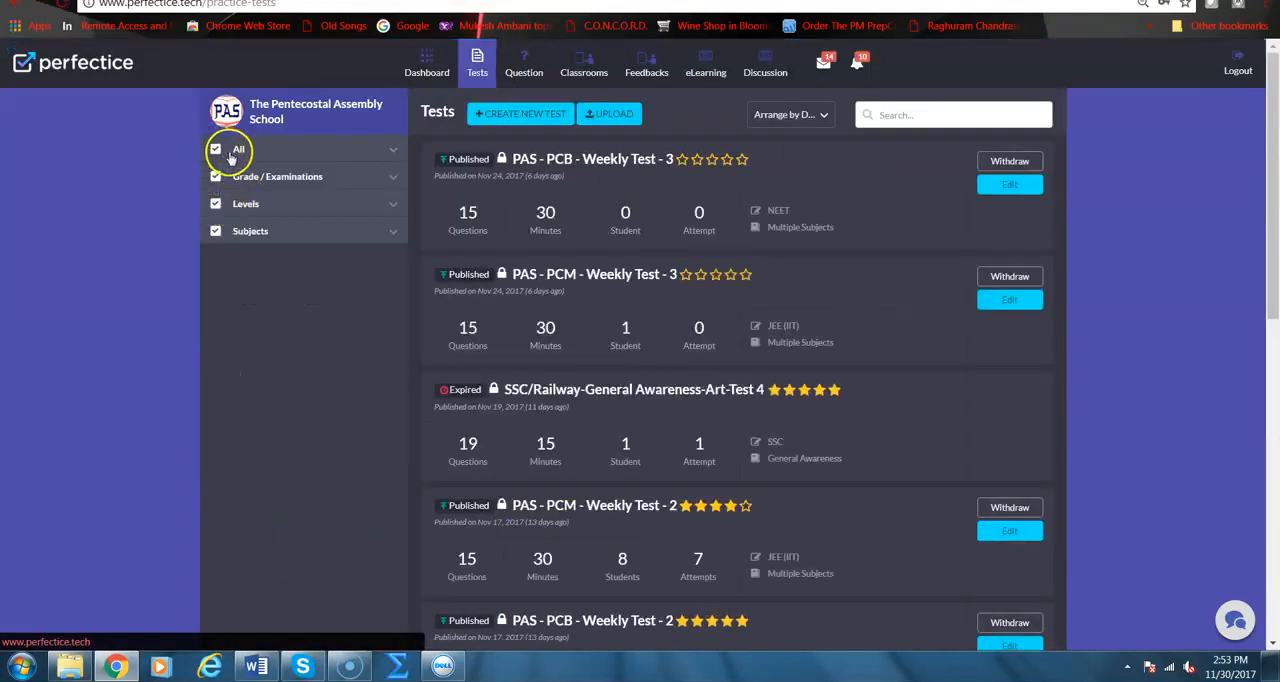
# Filter the tests list to show only draft tests
pyautogui.click(229, 155)
pyautogui.click(216, 149)
pyautogui.click(246, 158)
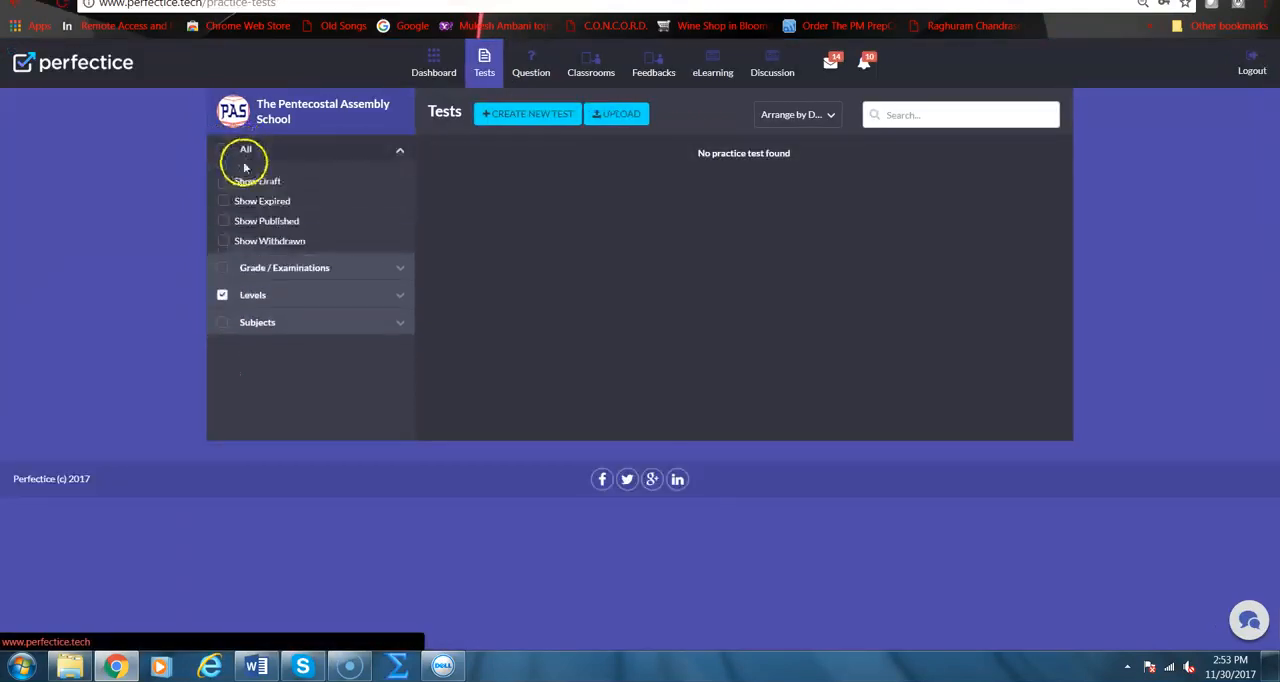
pyautogui.click(223, 181)
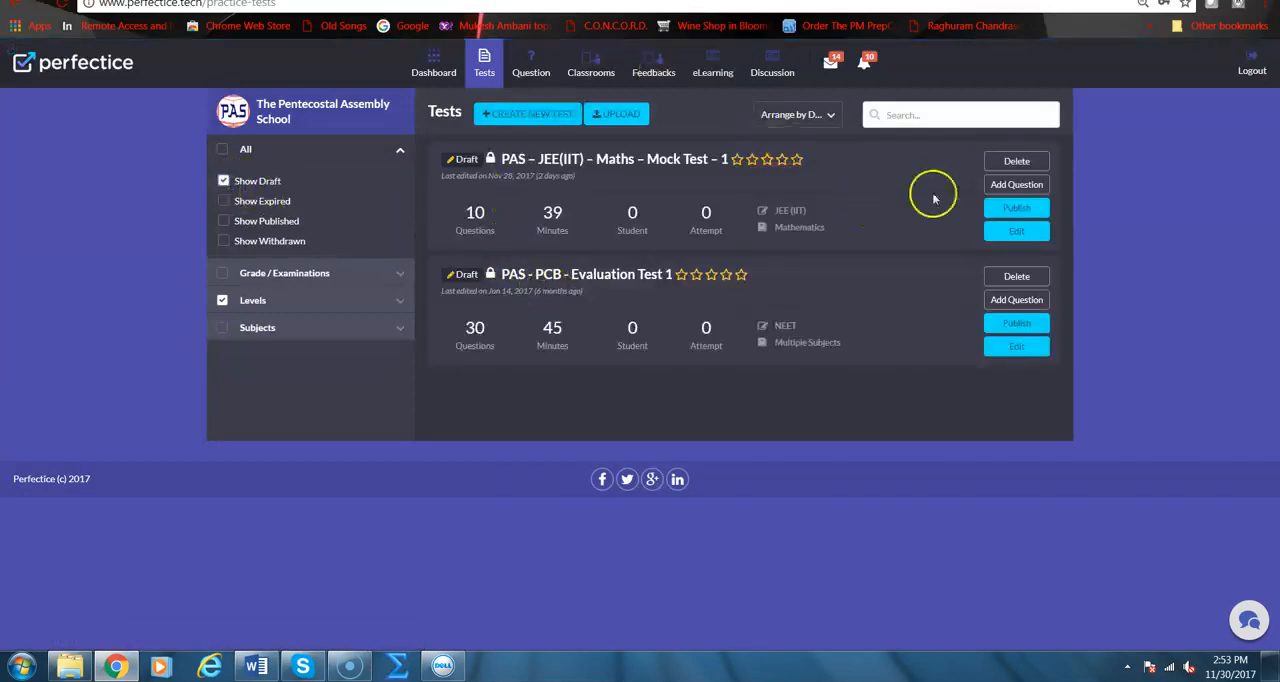
# Open the draft PAS – JEE(IIT) – Maths – Mock Test – 1 for editing and view its questions
pyautogui.click(1005, 236)
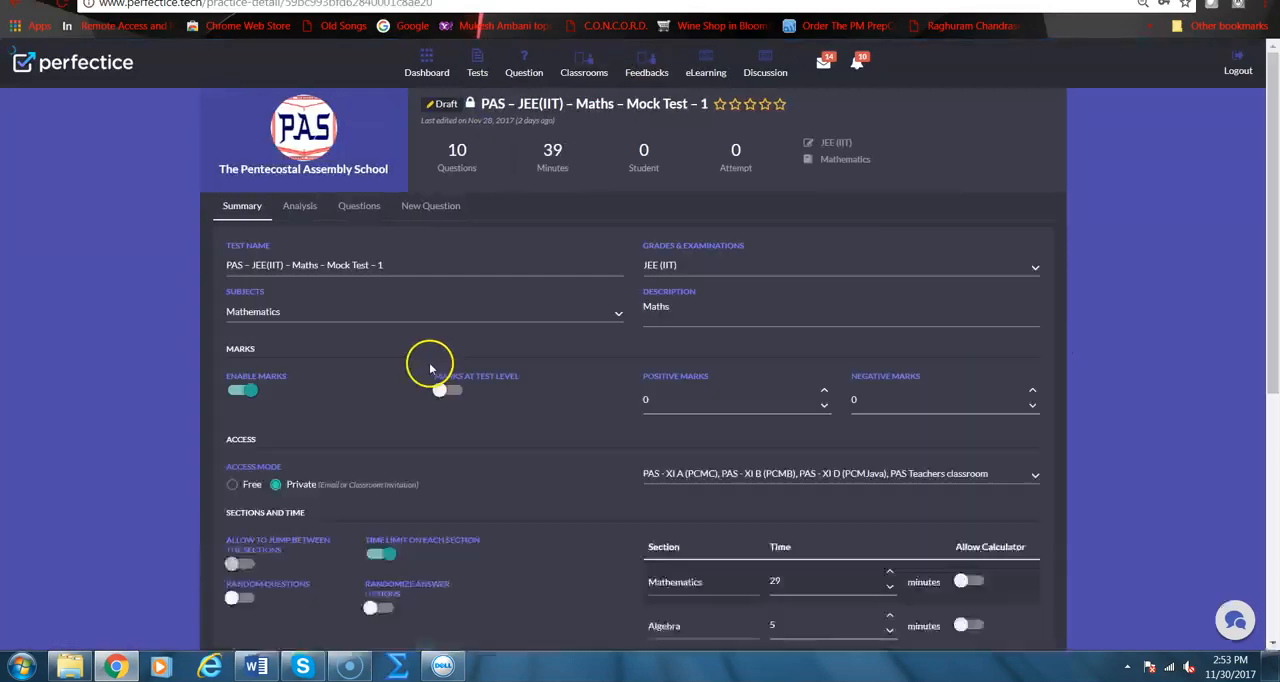
pyautogui.click(370, 205)
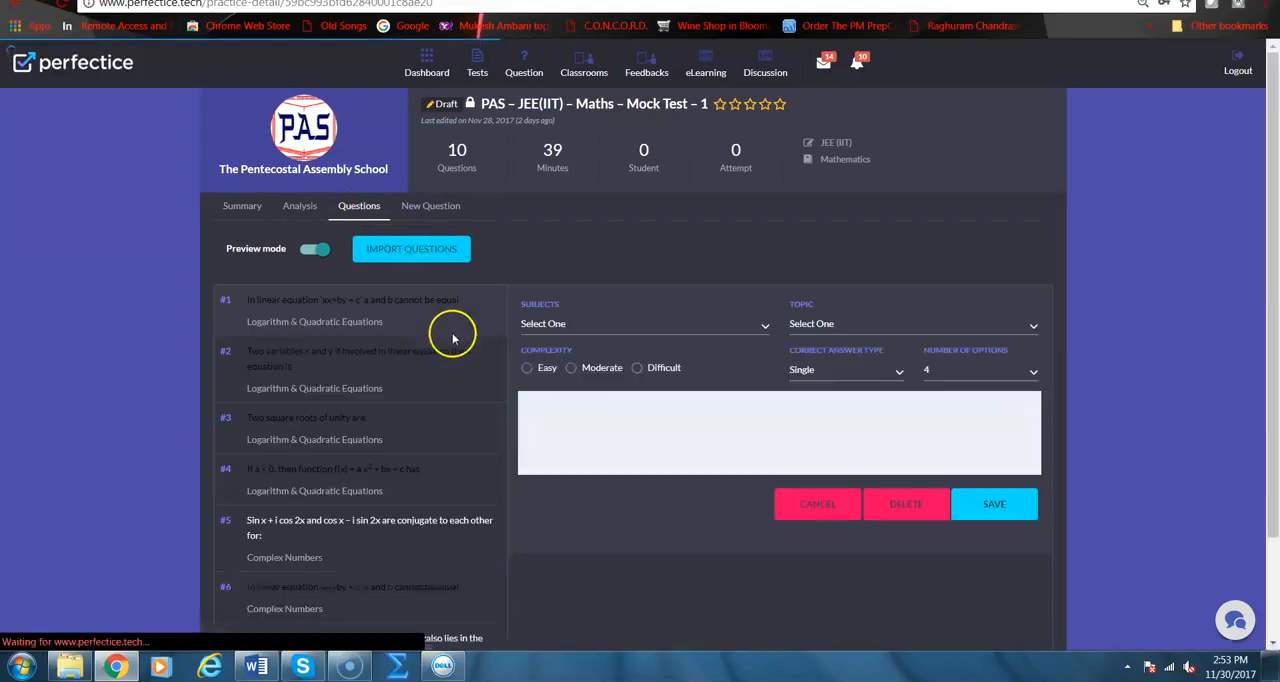
pyautogui.scroll(-3, 434, 412)
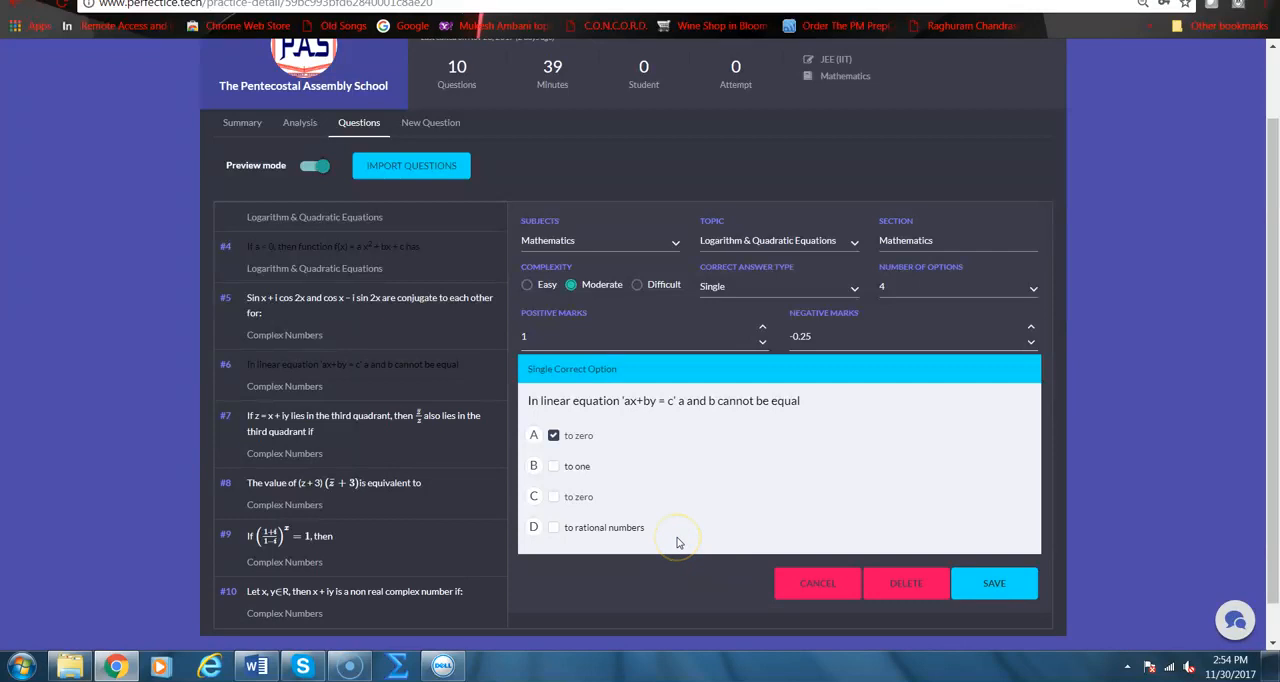
# Switch back to the Word question template and review its questions through to the Add Question control at the document's end
pyautogui.hotkey('alt', 'Tab')
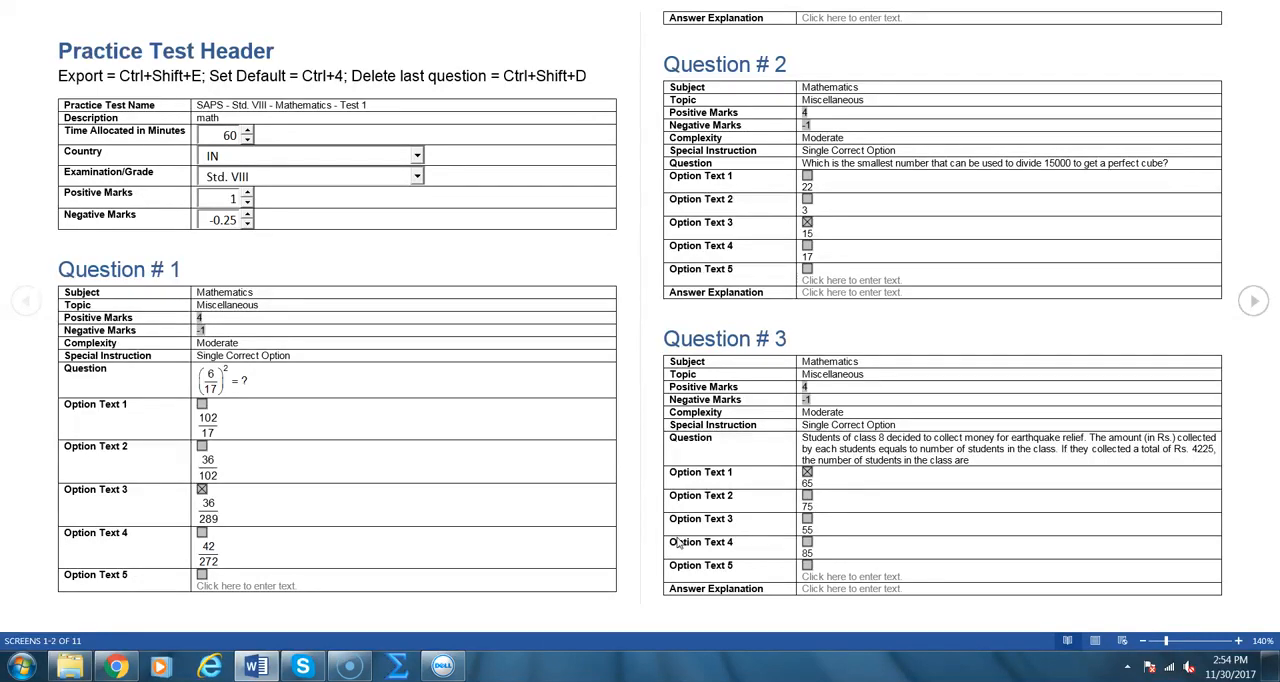
pyautogui.scroll(-3, 656, 436)
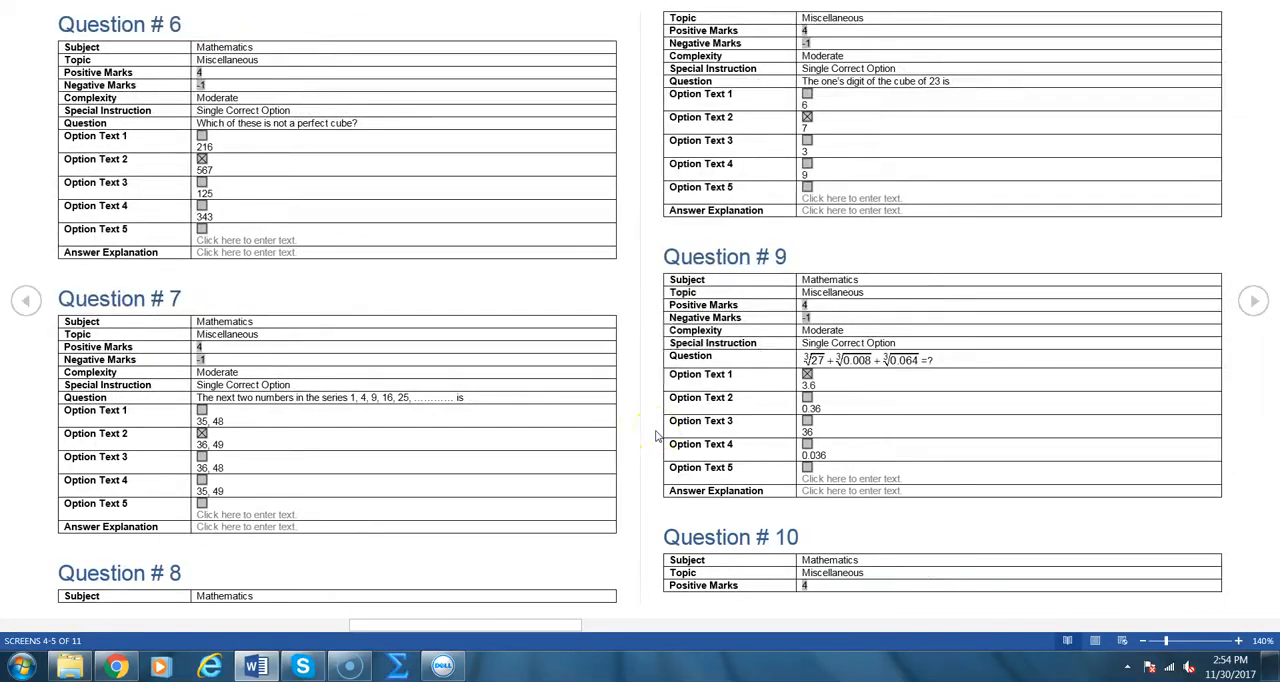
pyautogui.scroll(-6, 656, 436)
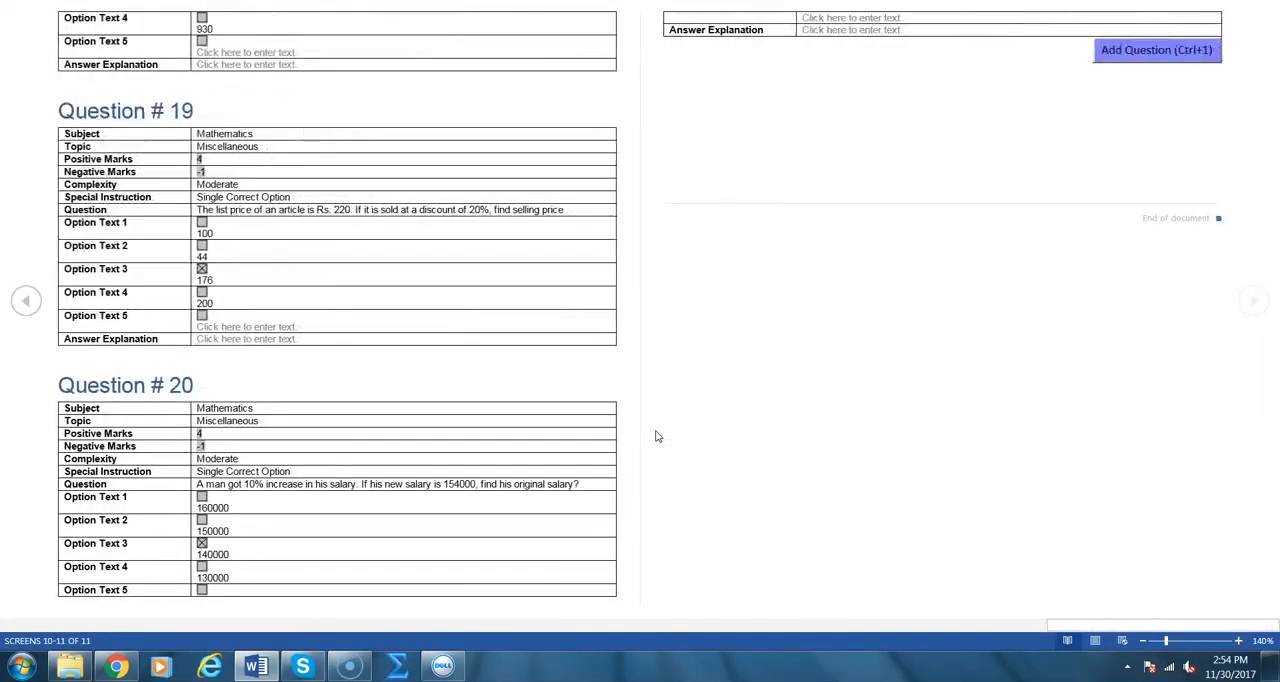
pyautogui.click(1148, 55)
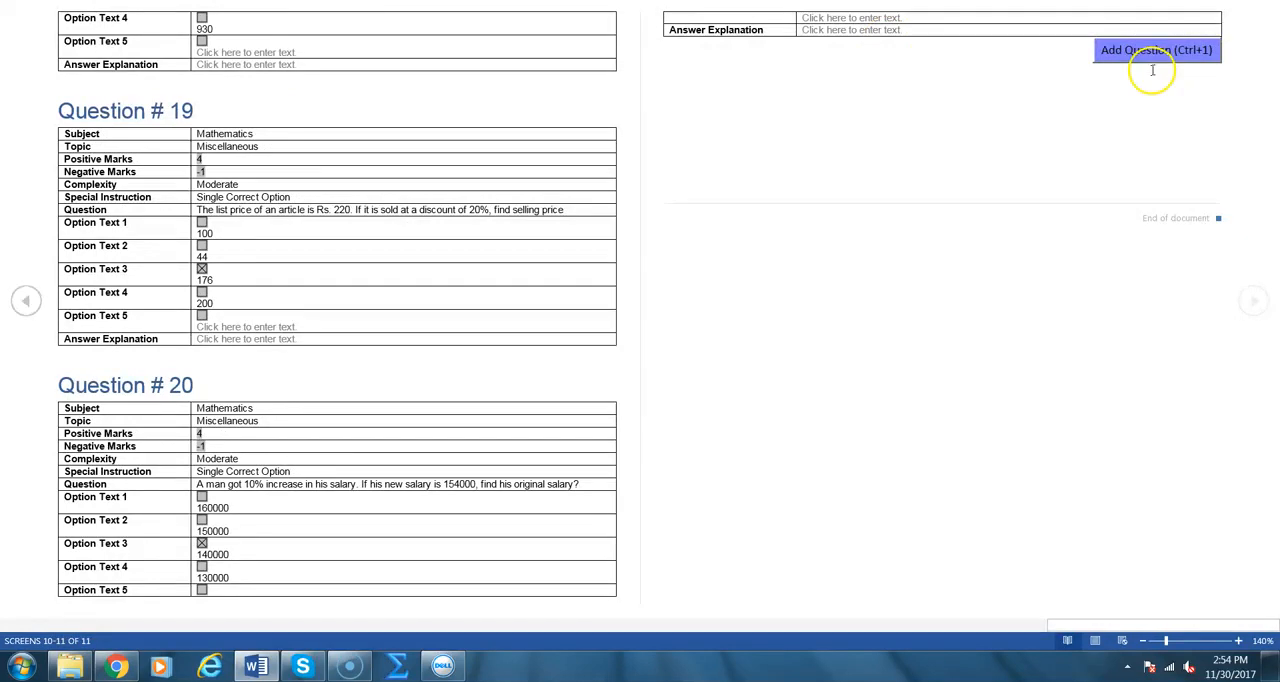
pyautogui.click(1150, 55)
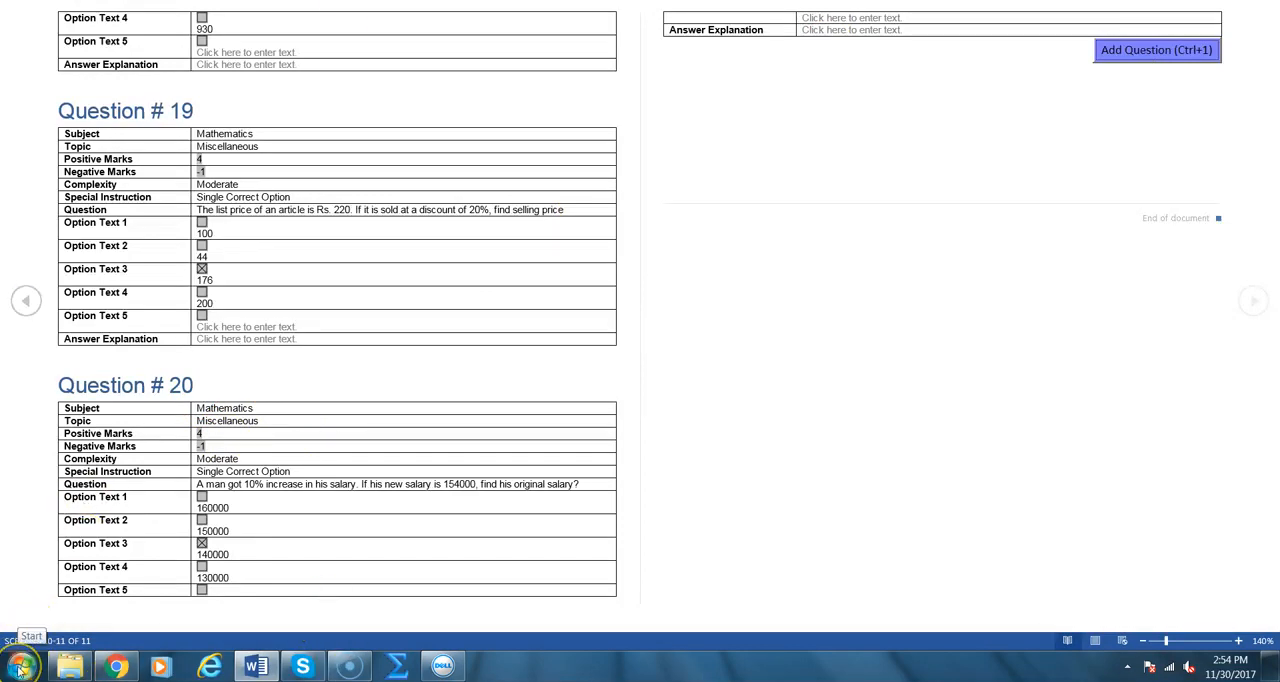
# Launch QExporter from the QEPT\Release folder on the C: drive using Windows Explorer
pyautogui.click(70, 665)
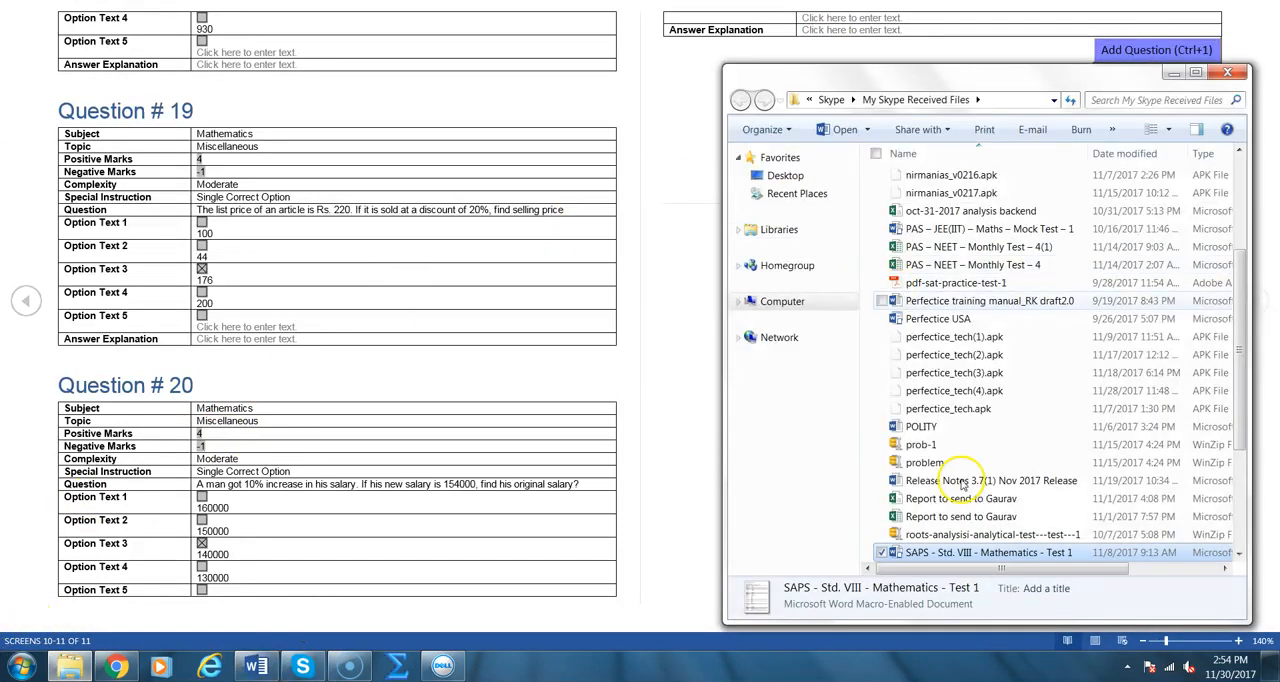
pyautogui.click(783, 301)
pyautogui.doubleClick(935, 185)
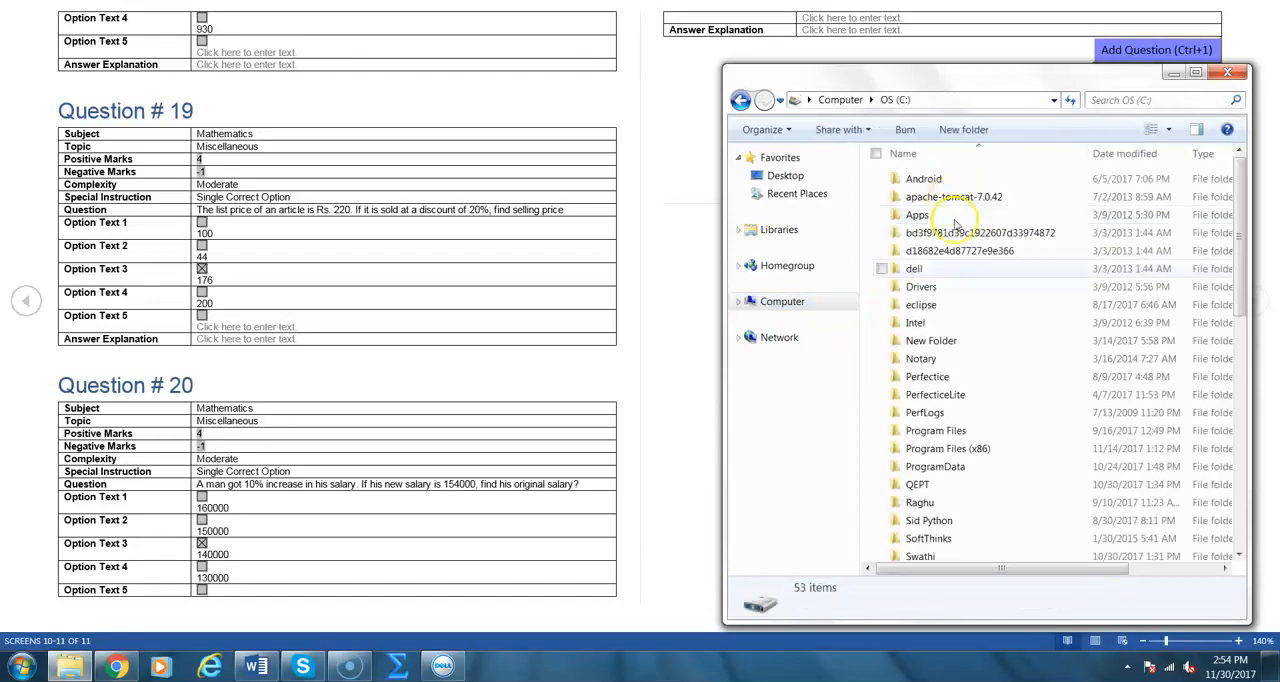
pyautogui.click(952, 325)
pyautogui.press('q')
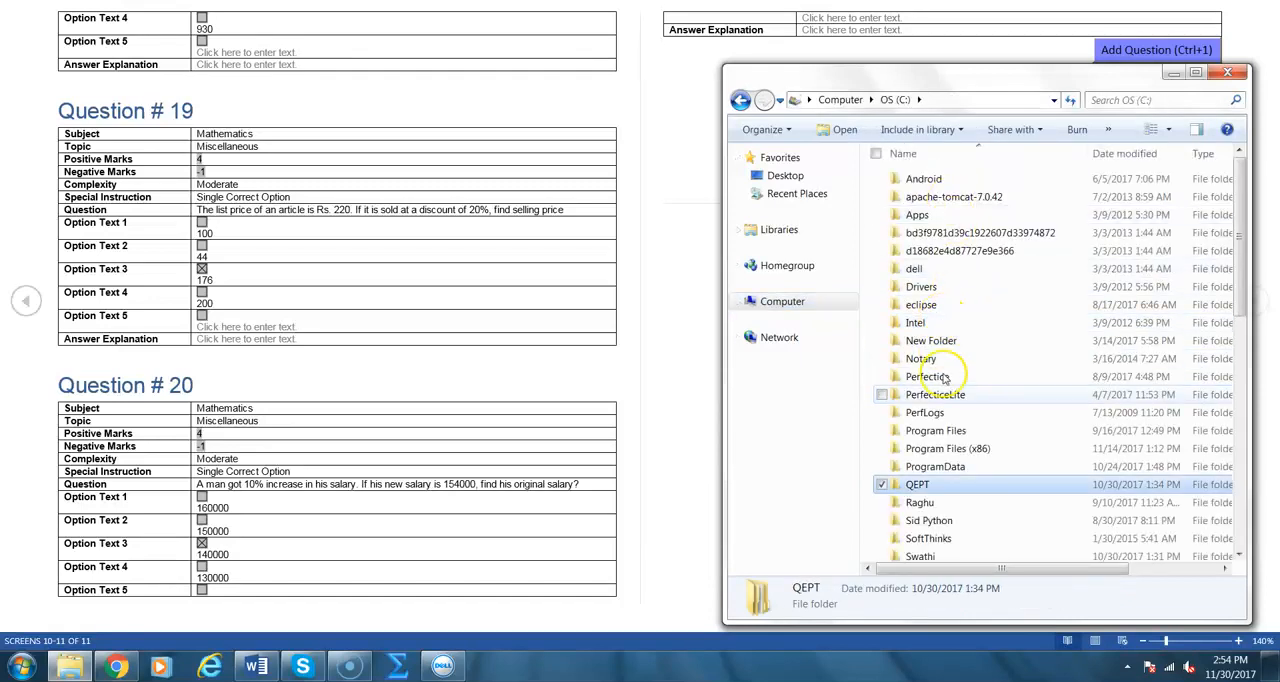
pyautogui.doubleClick(915, 486)
pyautogui.doubleClick(925, 181)
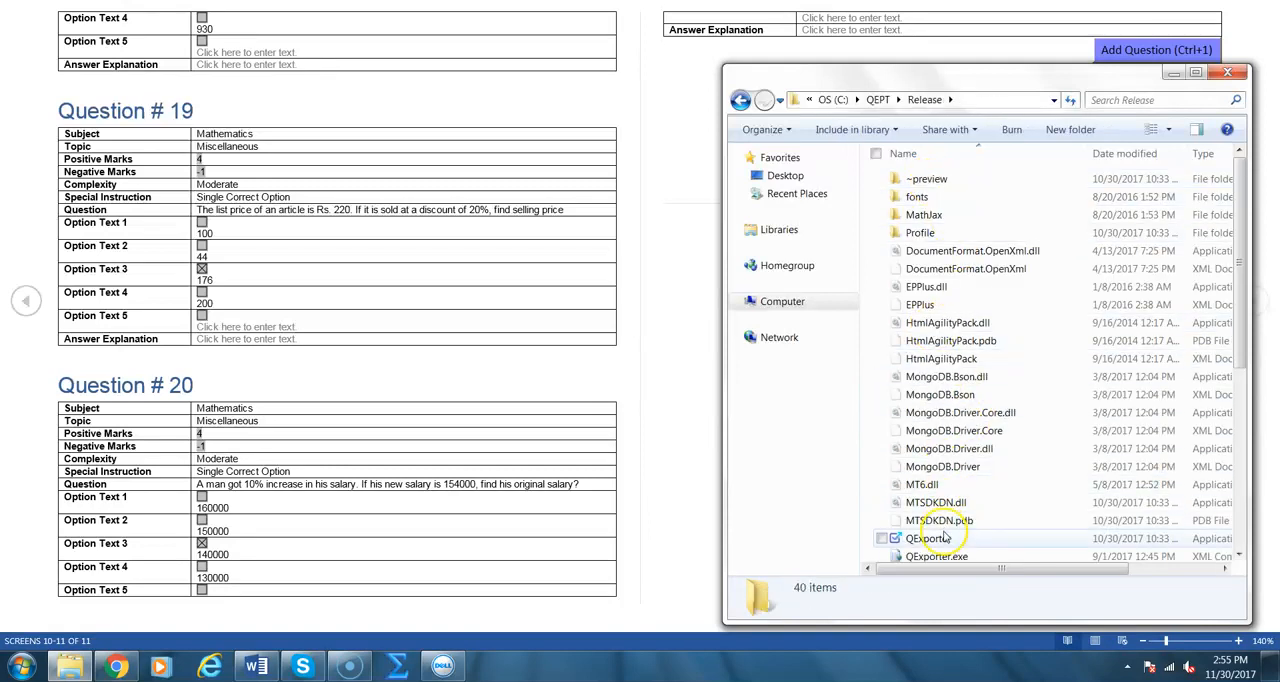
pyautogui.click(940, 538)
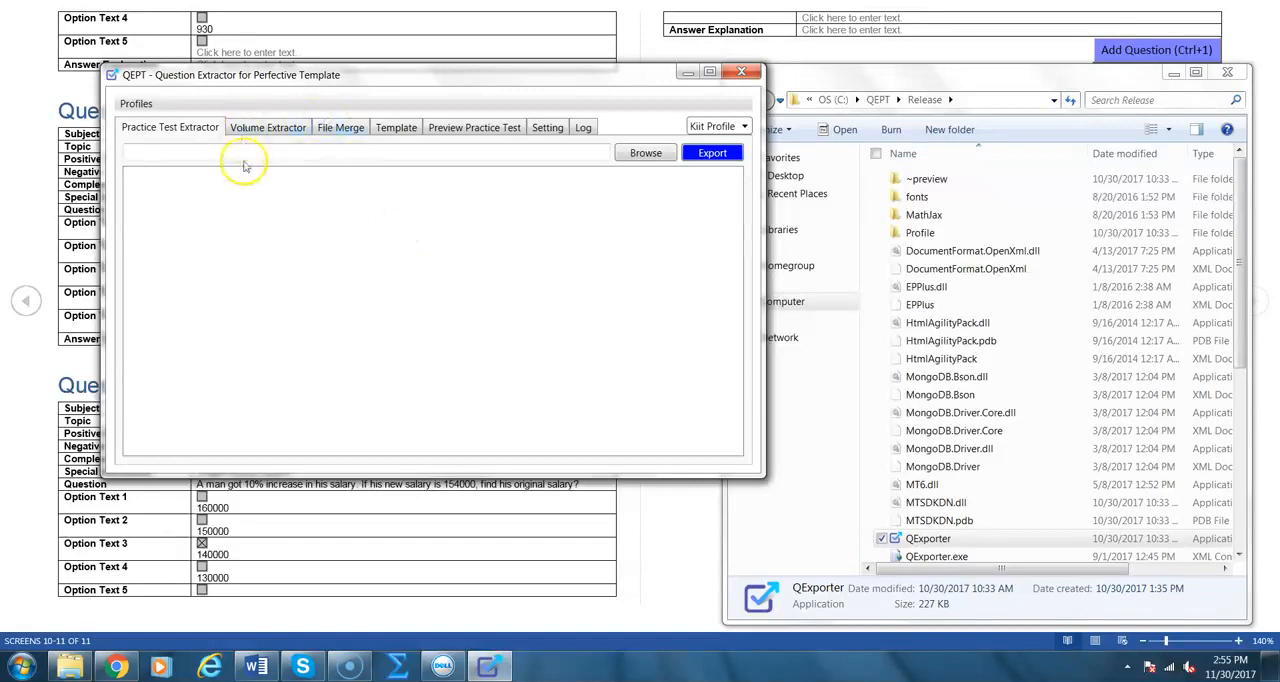
pyautogui.click(632, 153)
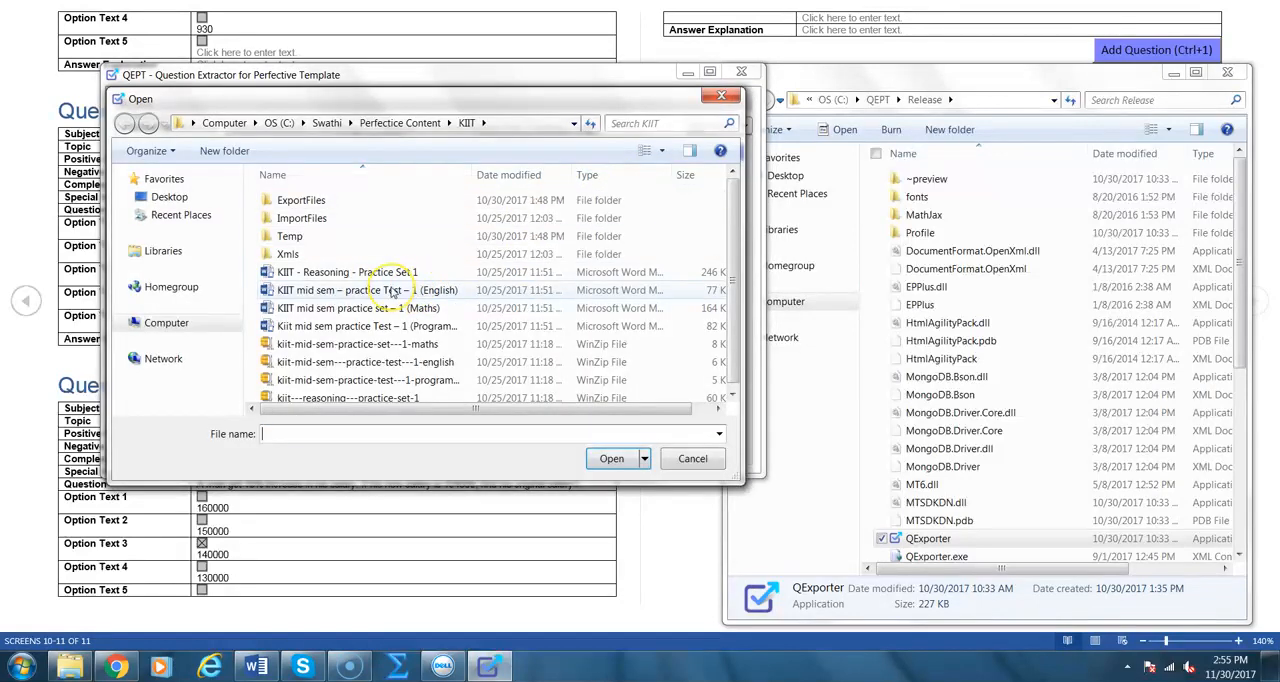
pyautogui.click(391, 290)
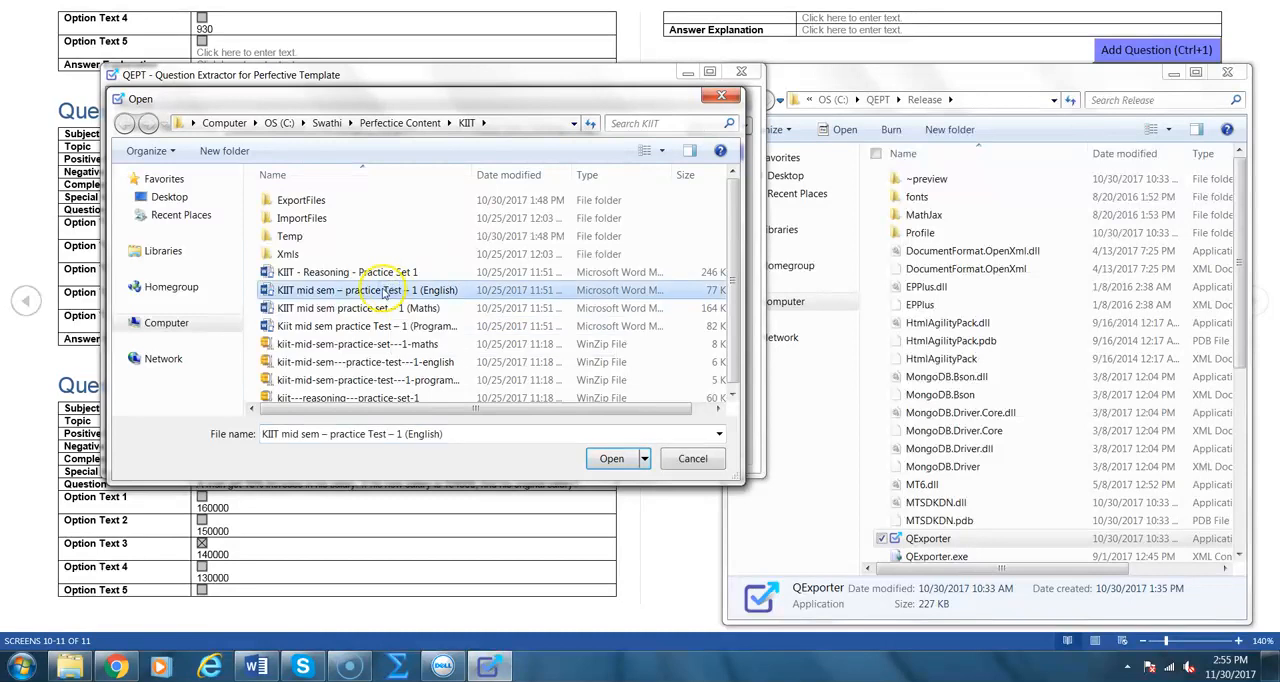
pyautogui.click(723, 96)
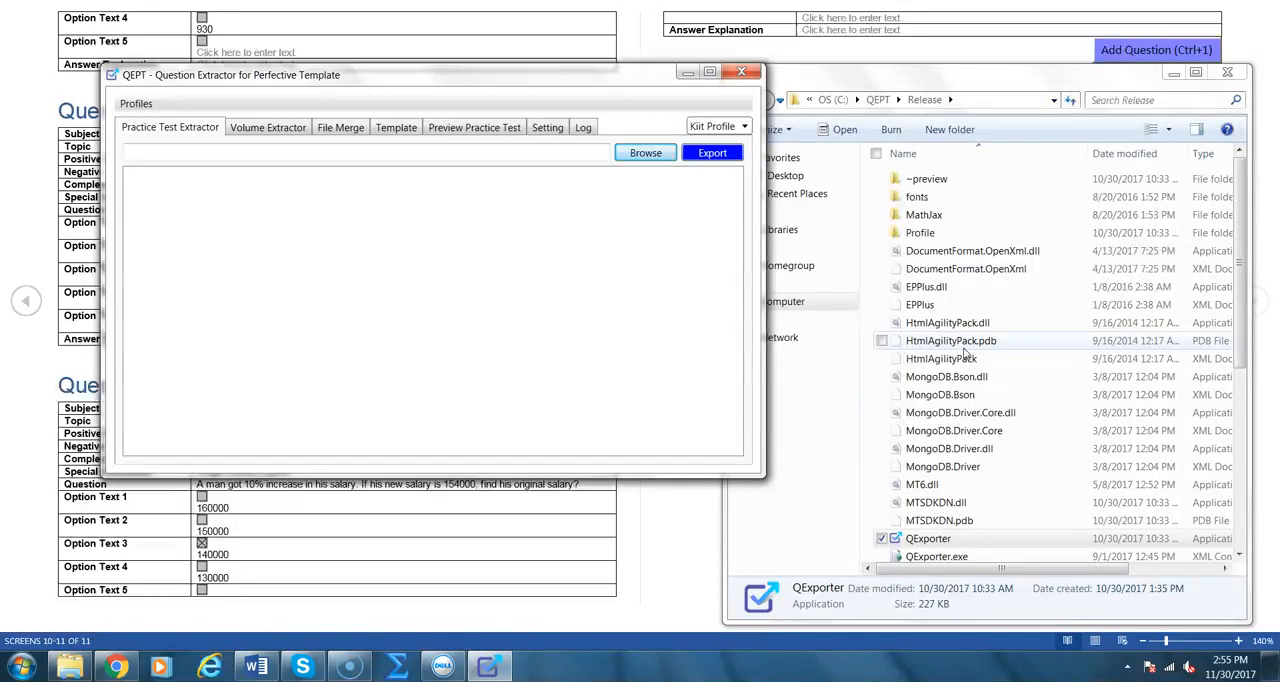
# Switch back to Perfectice in Chrome, return to the tests list and open the Upload Test dialog
pyautogui.click(116, 667)
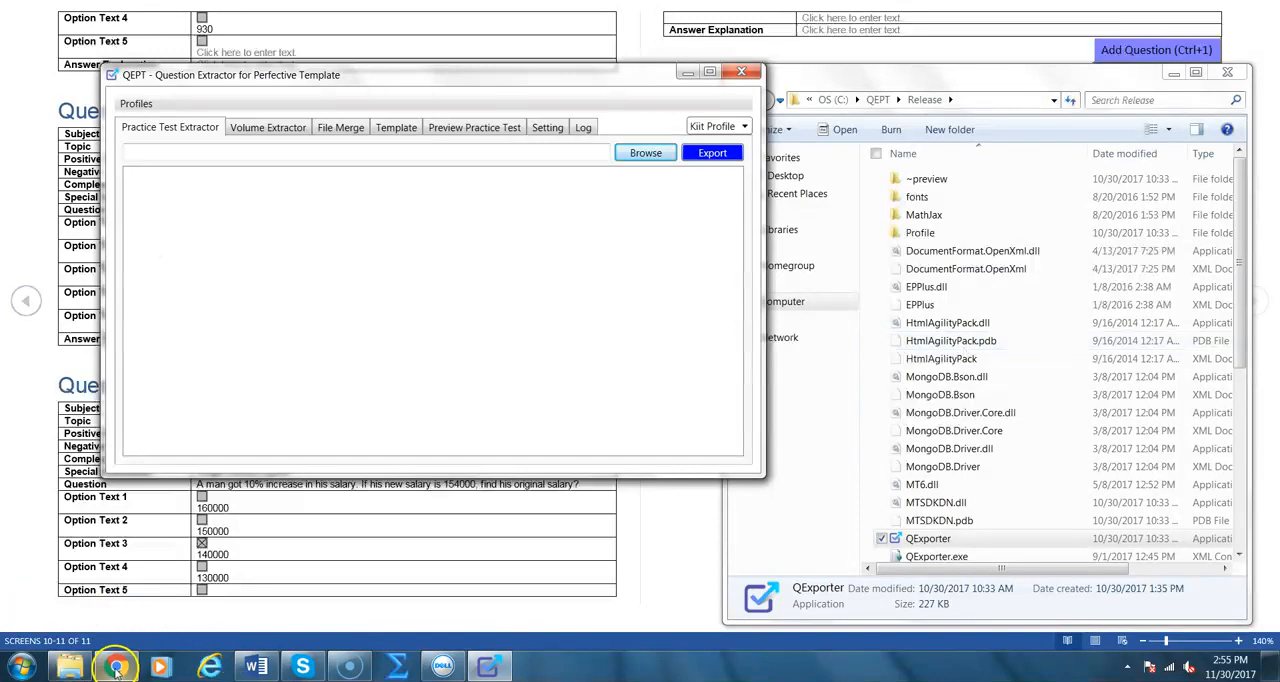
pyautogui.scroll(1, 108, 580)
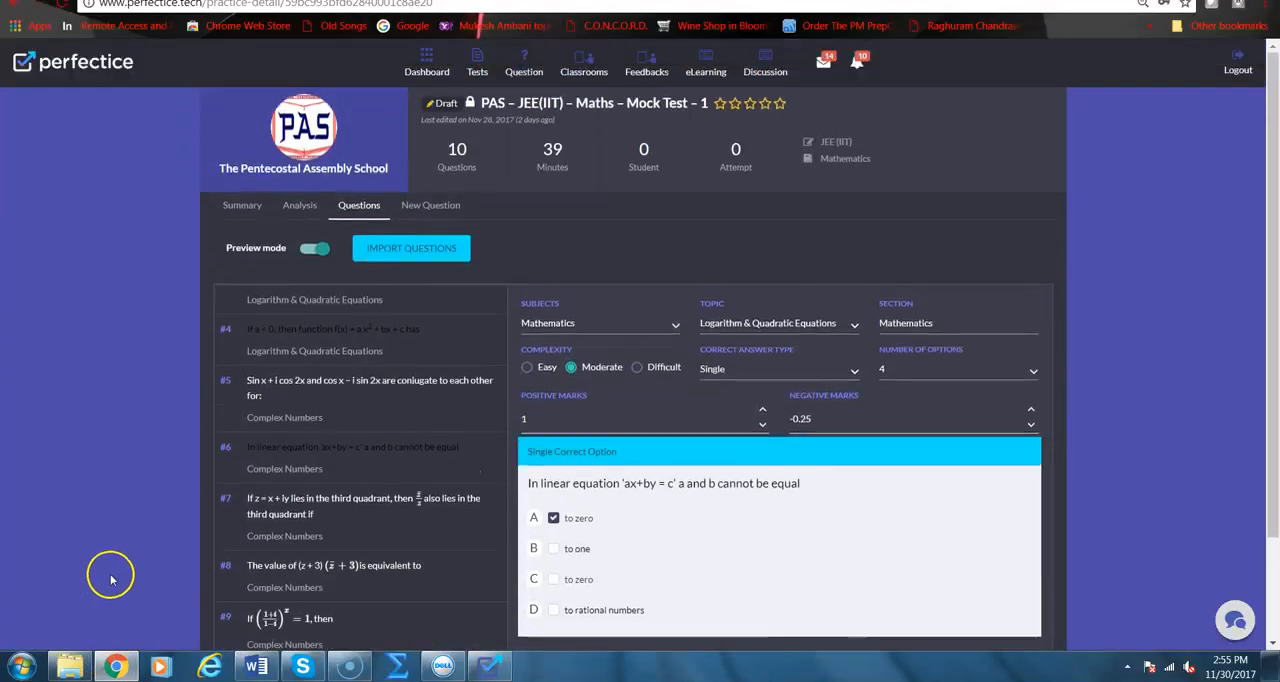
pyautogui.click(477, 58)
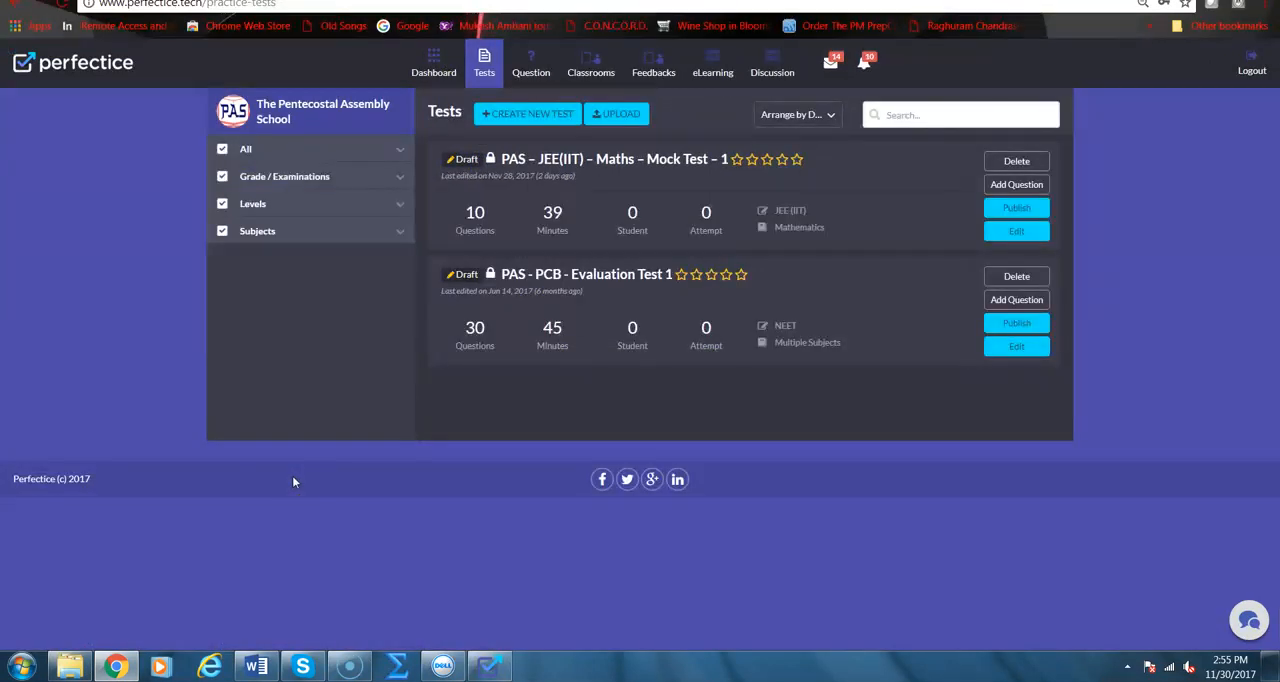
pyautogui.click(598, 114)
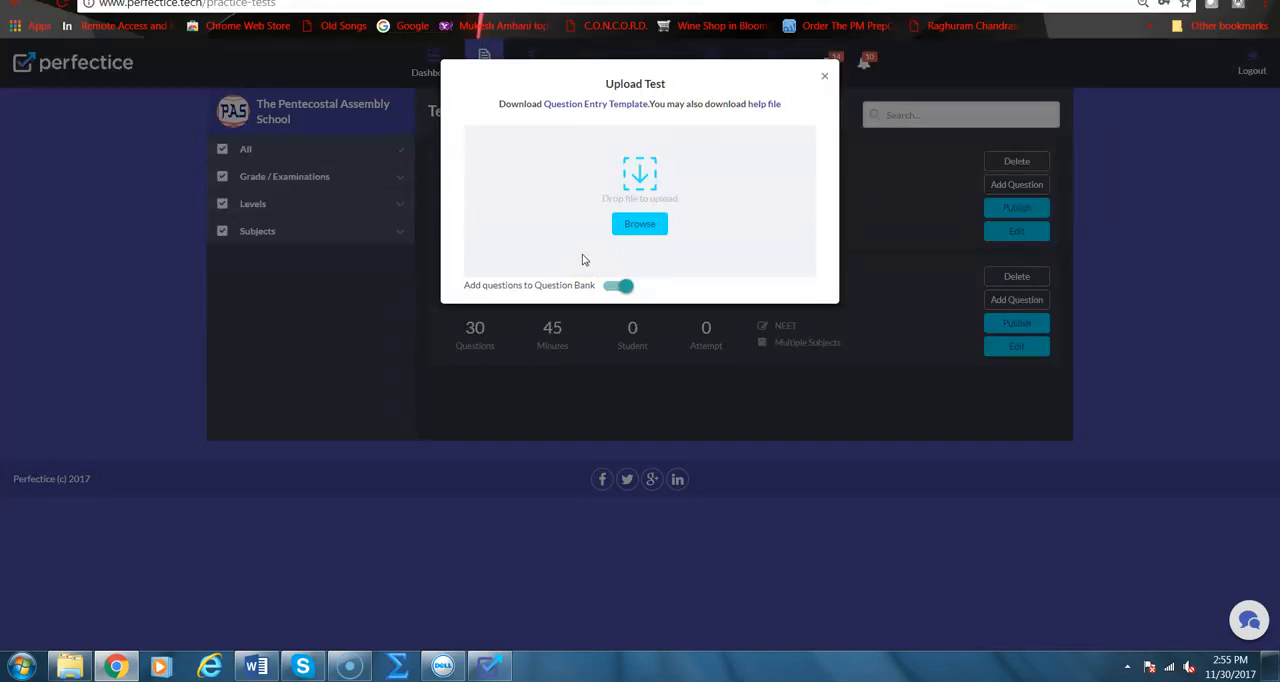
# Choose jee-main---2017-test-1-chemistry-part-2.zip from Perfectice Content\JEE IIT\ExportFiles as the test file to upload
pyautogui.click(638, 229)
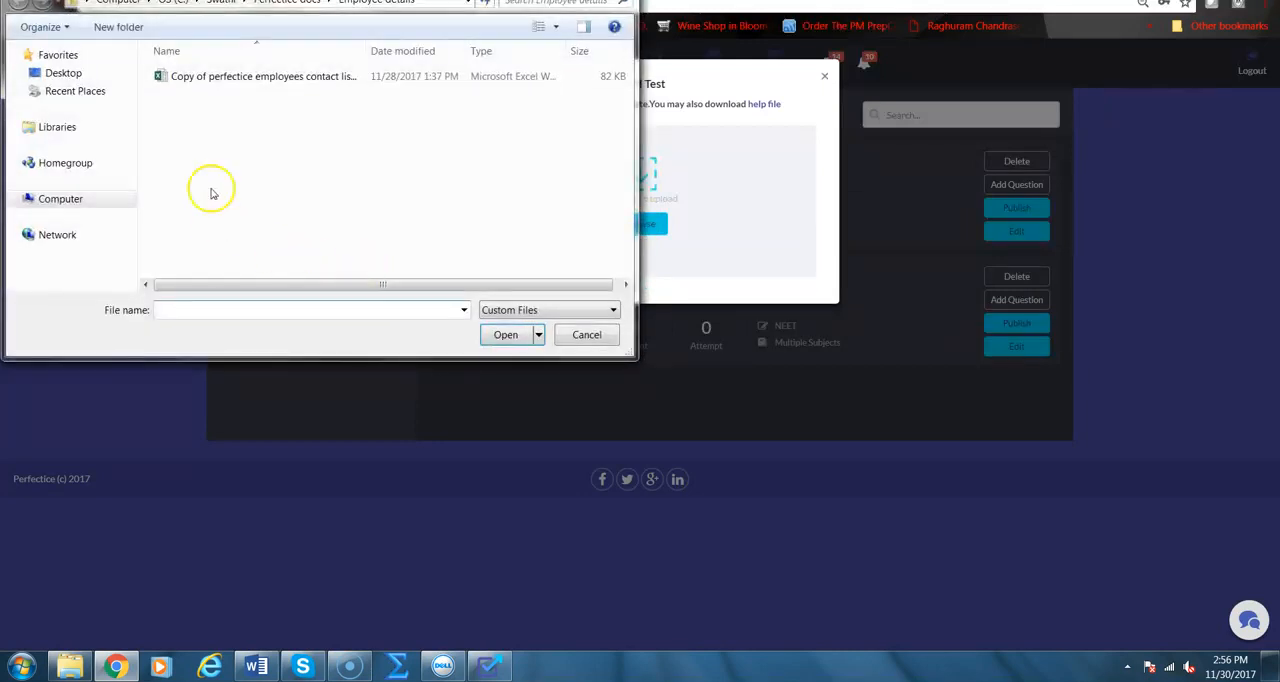
pyautogui.click(577, 339)
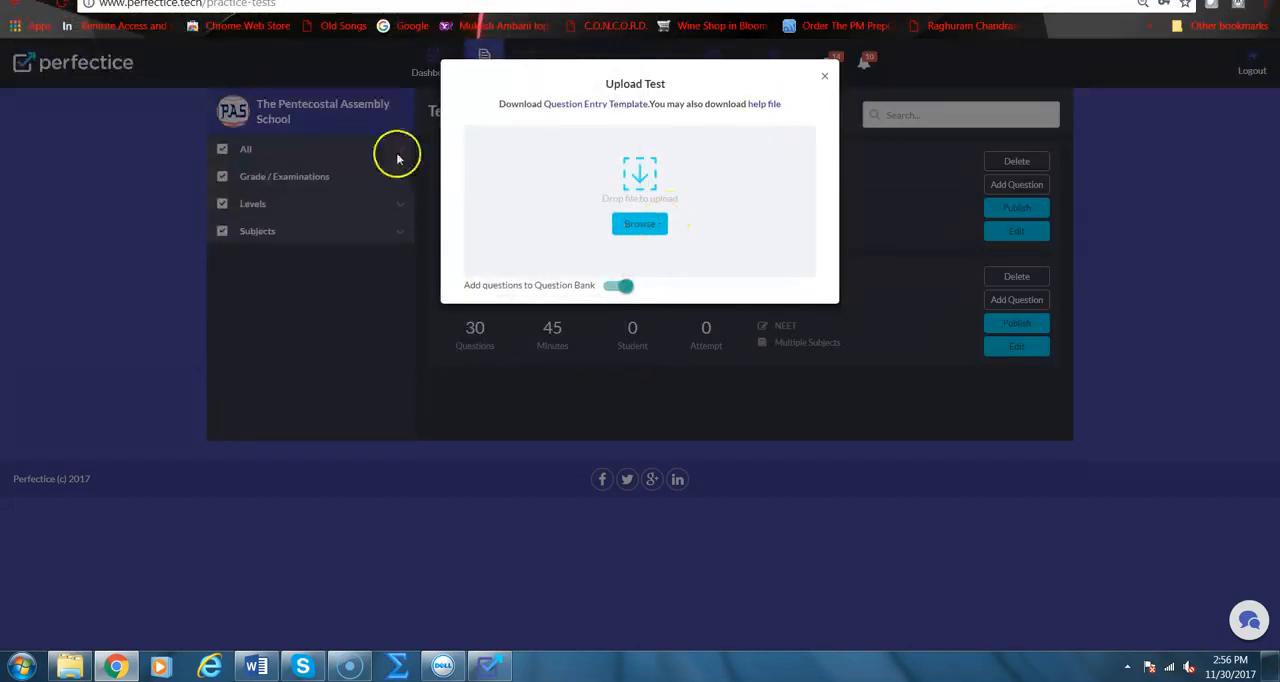
pyautogui.click(228, 6)
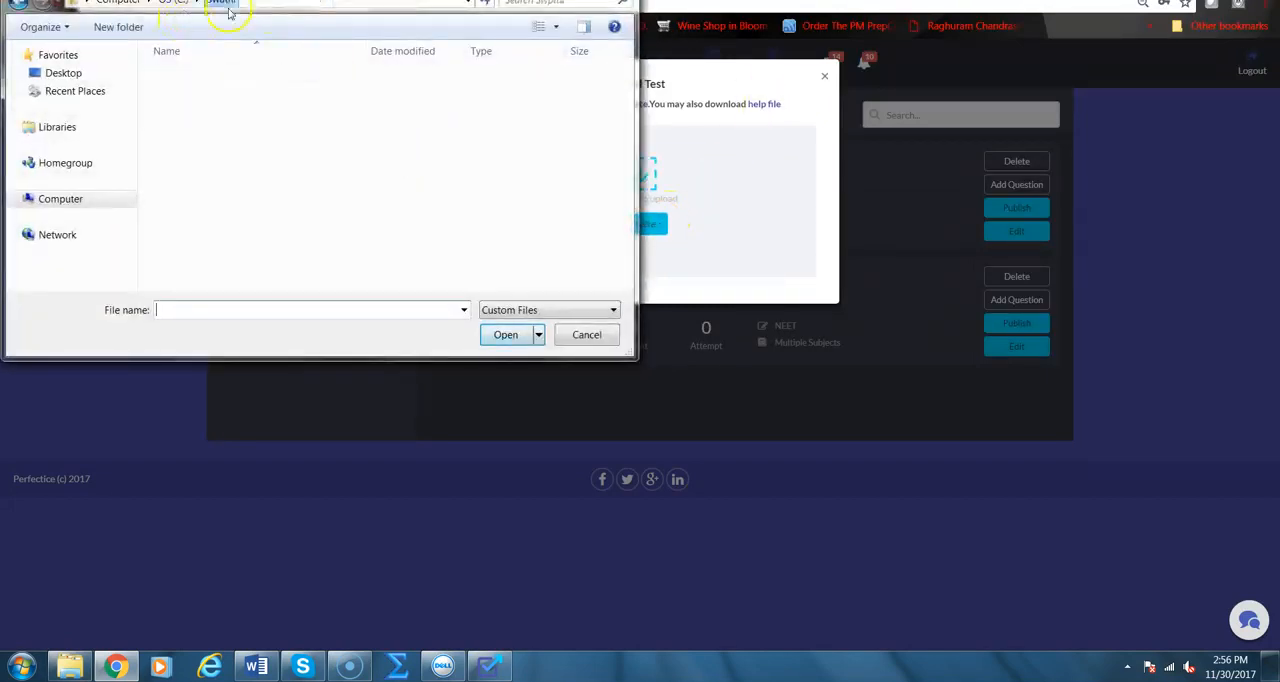
pyautogui.doubleClick(232, 248)
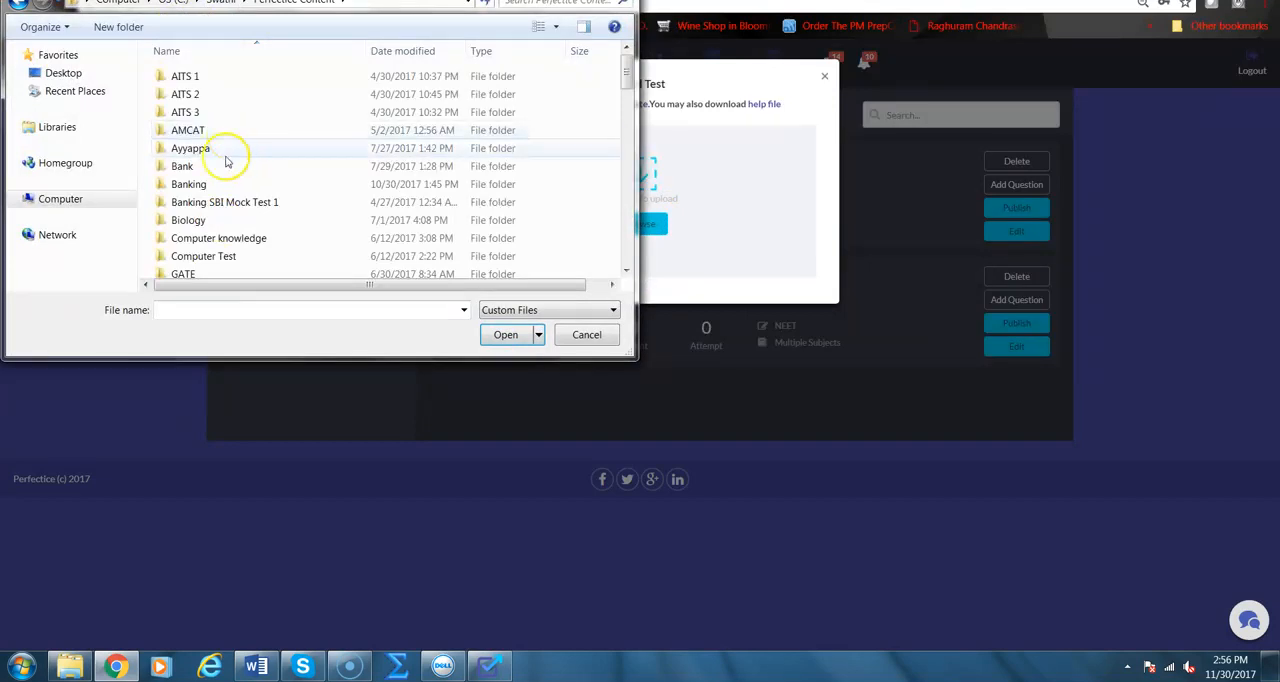
pyautogui.scroll(-10, 226, 231)
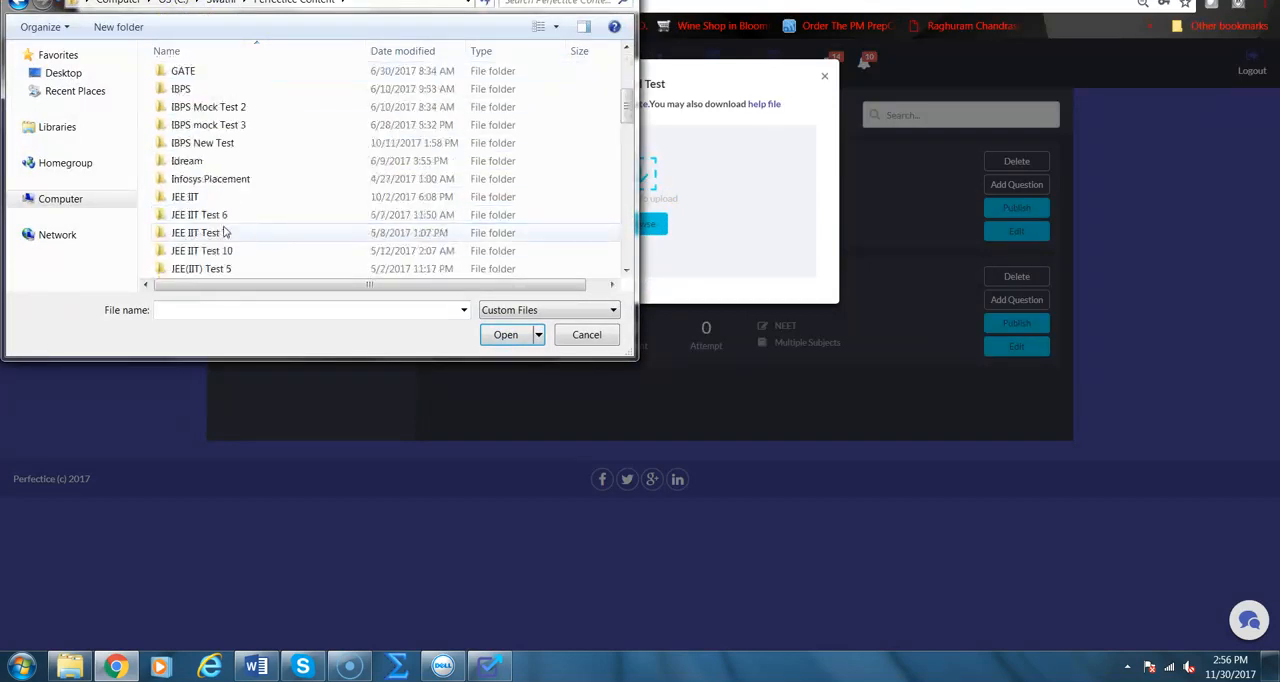
pyautogui.scroll(3, 220, 226)
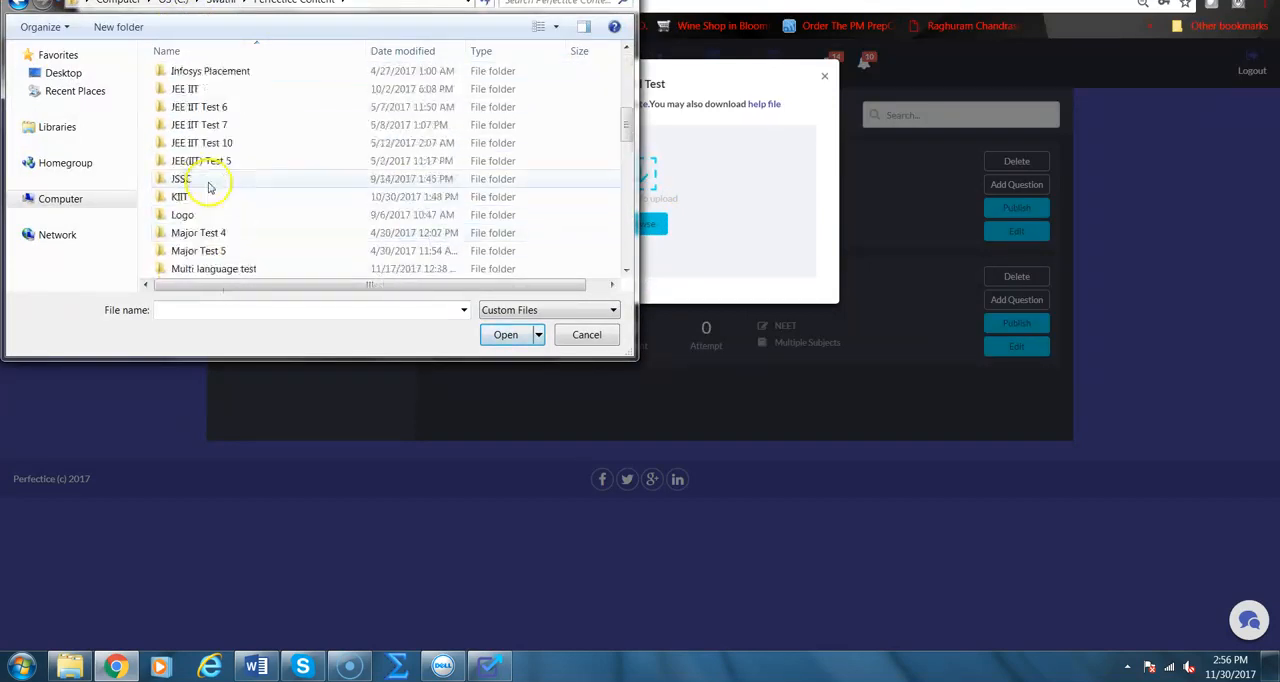
pyautogui.doubleClick(198, 92)
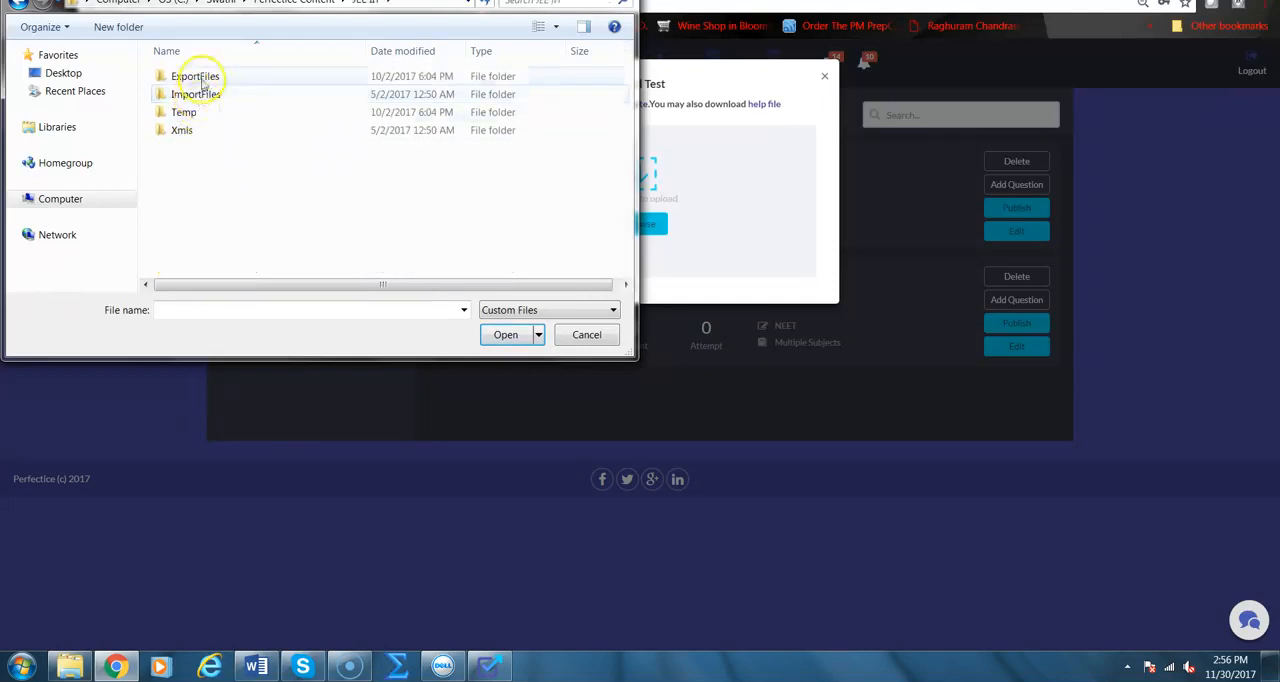
pyautogui.doubleClick(205, 77)
pyautogui.doubleClick(205, 166)
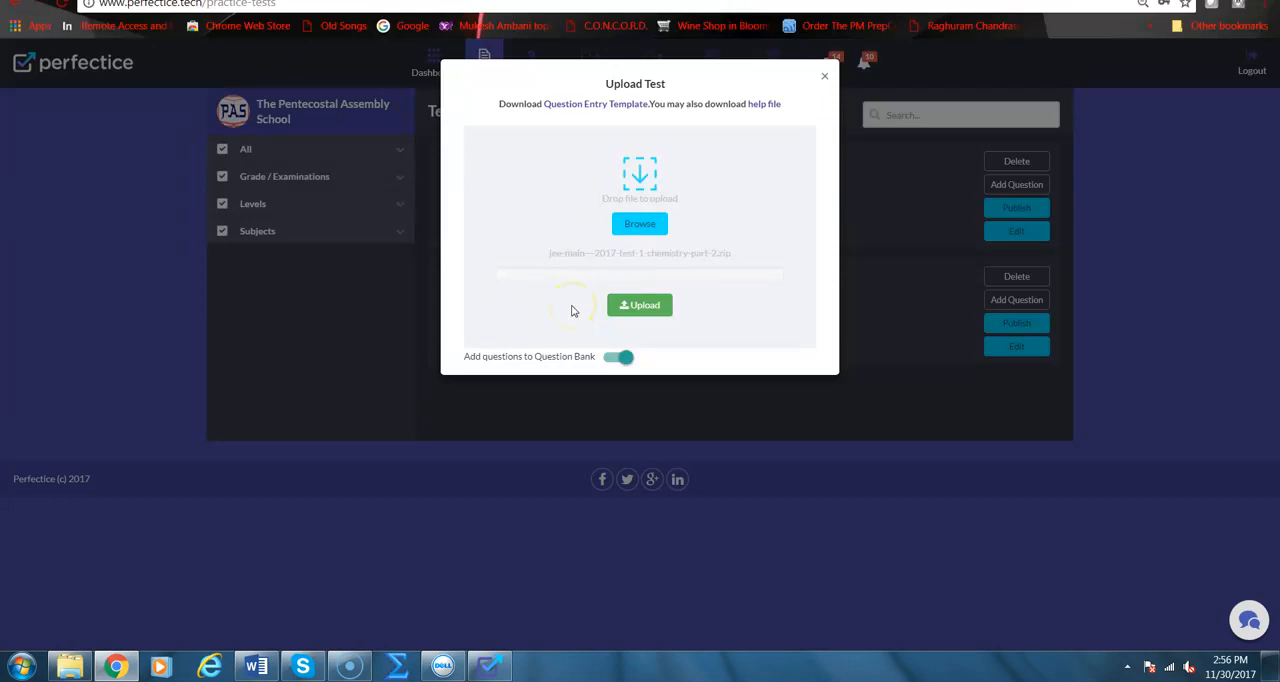
# Upload the chosen zip and open the new JEE Main - 2017-Test 1 (Chemistry) Part 2 draft to review question 1
pyautogui.click(650, 308)
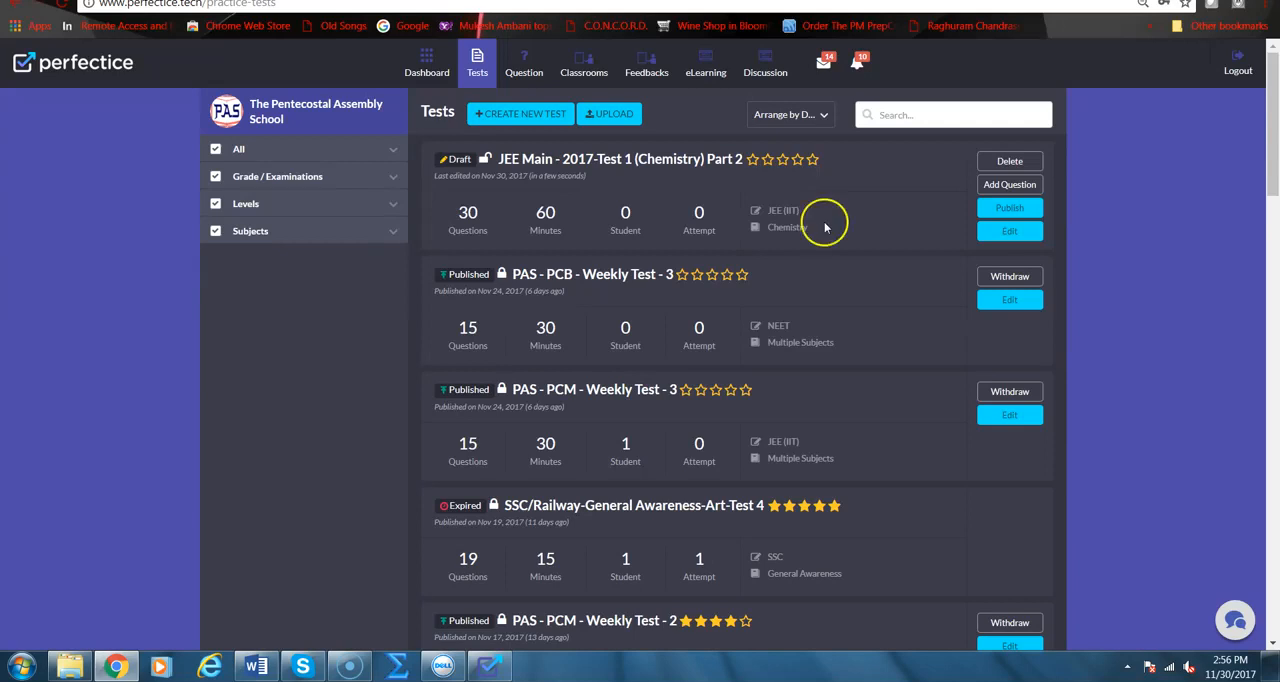
pyautogui.click(997, 227)
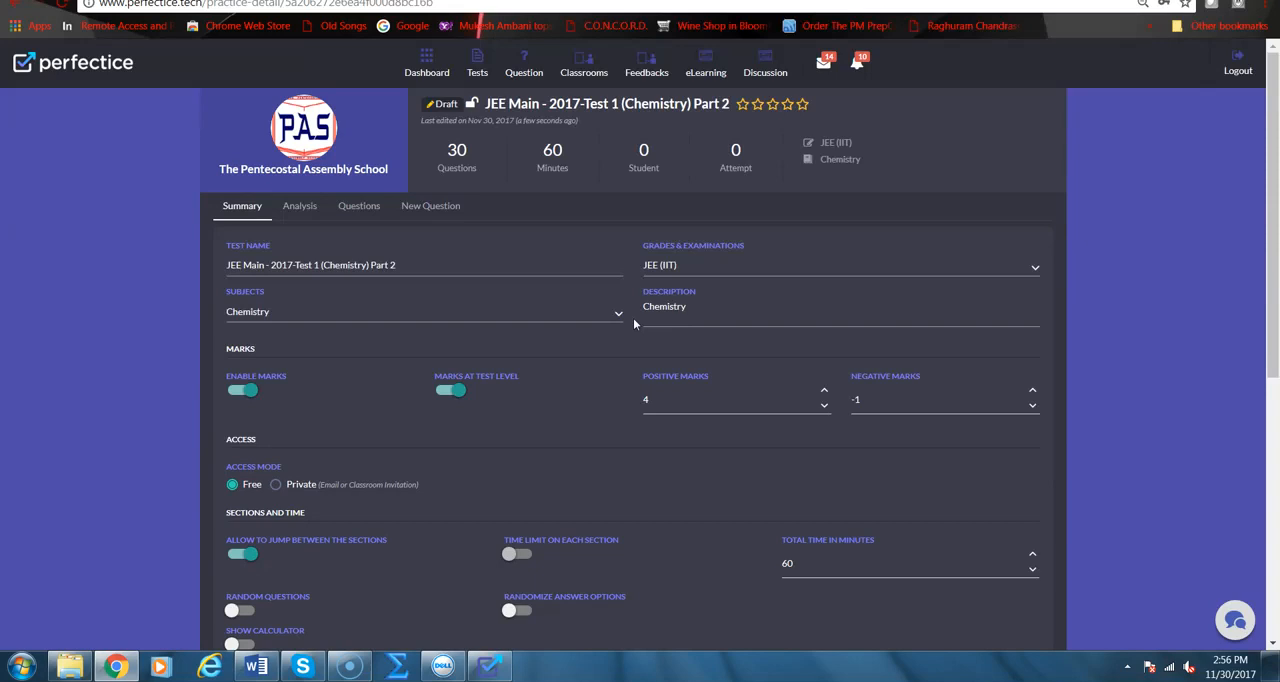
pyautogui.click(364, 207)
pyautogui.click(344, 330)
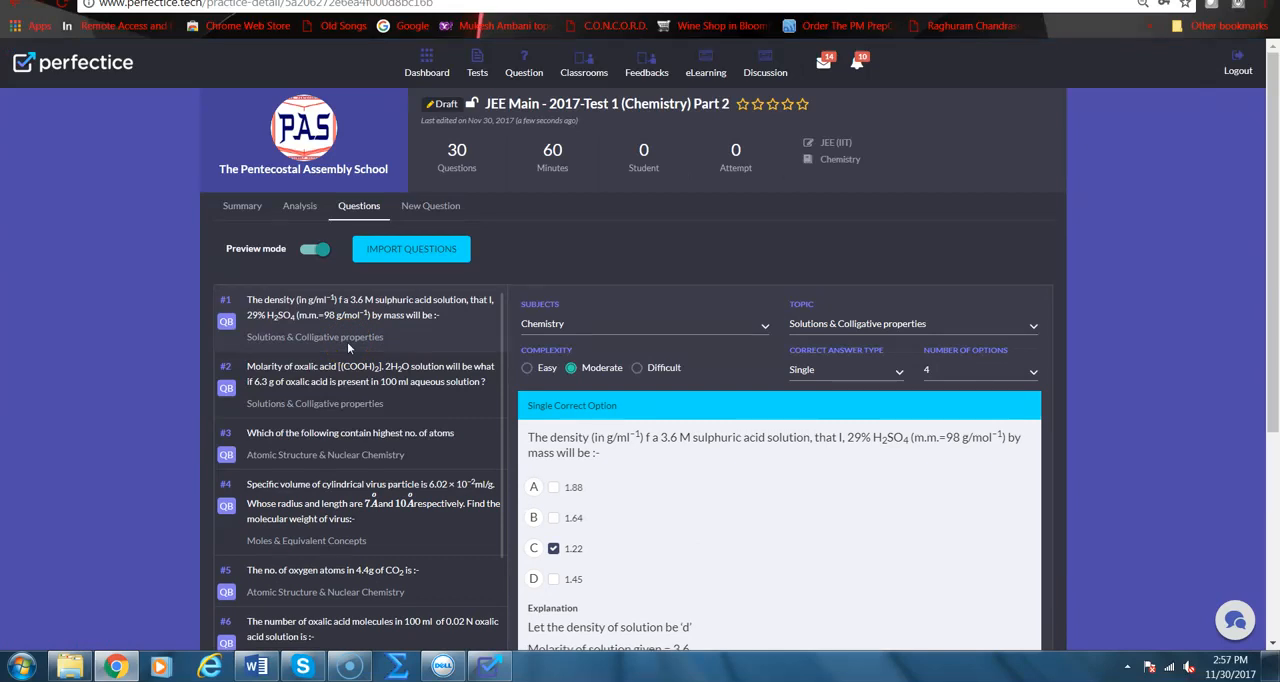
pyautogui.scroll(-3, 345, 348)
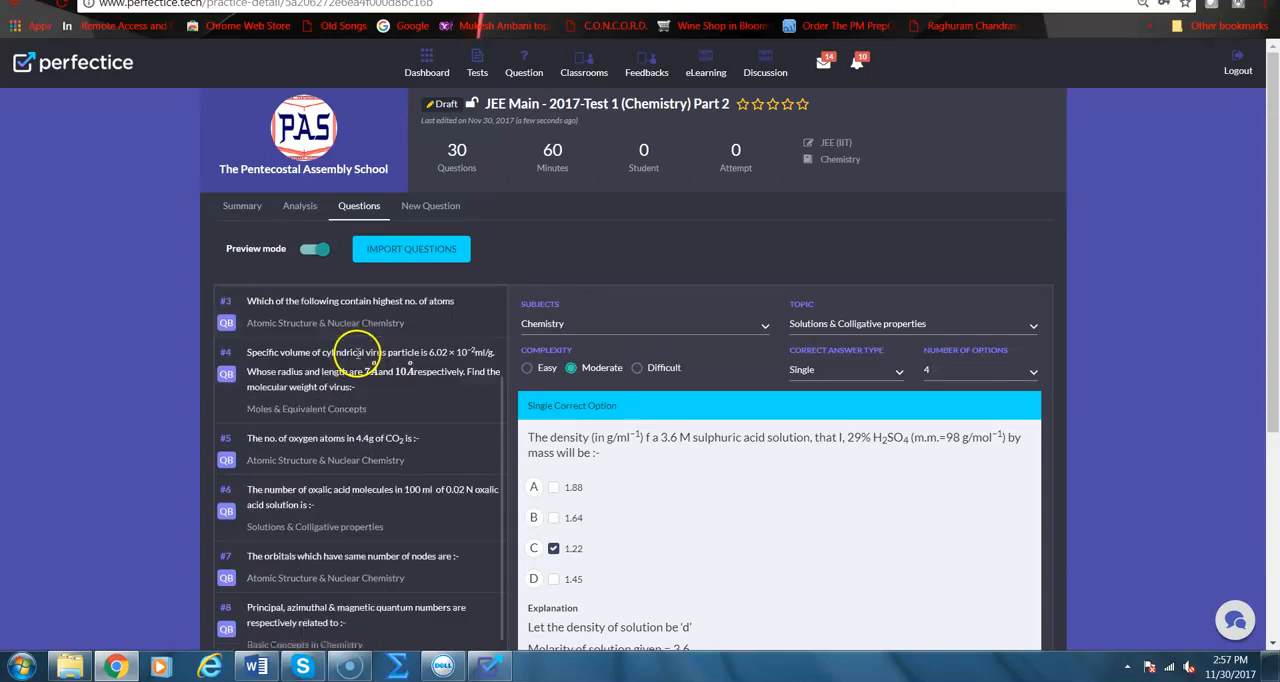
pyautogui.scroll(-3, 713, 266)
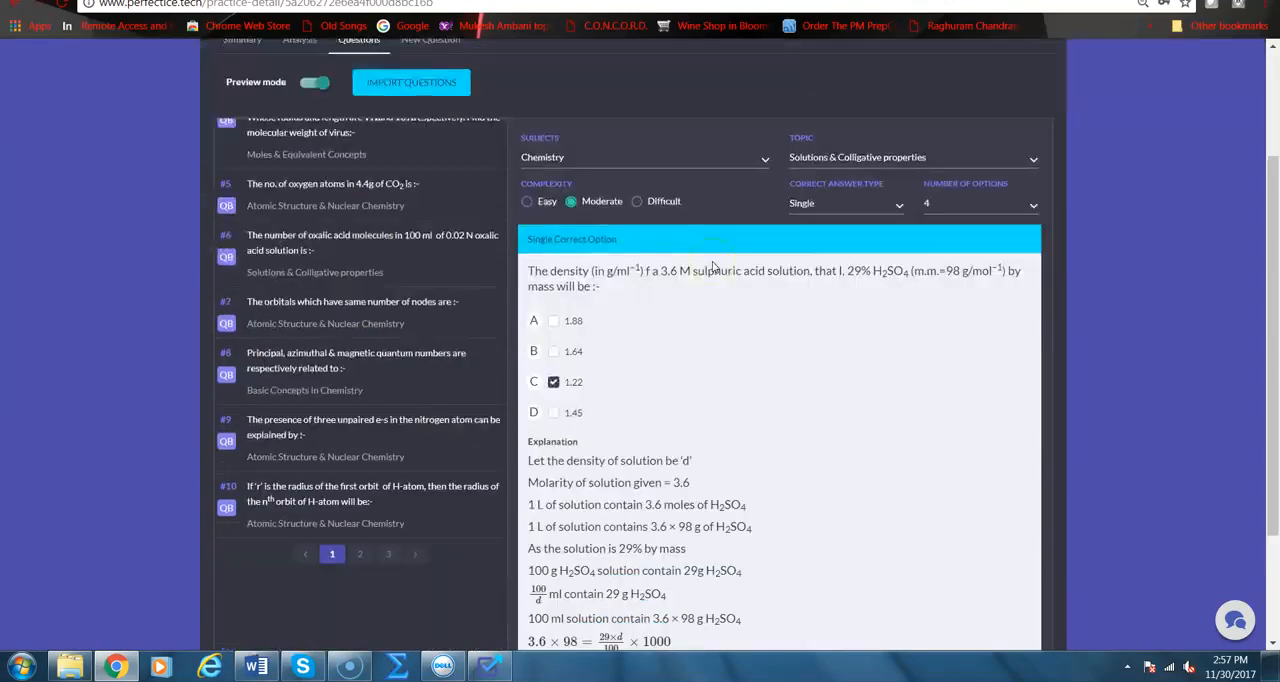
pyautogui.scroll(2, 624, 240)
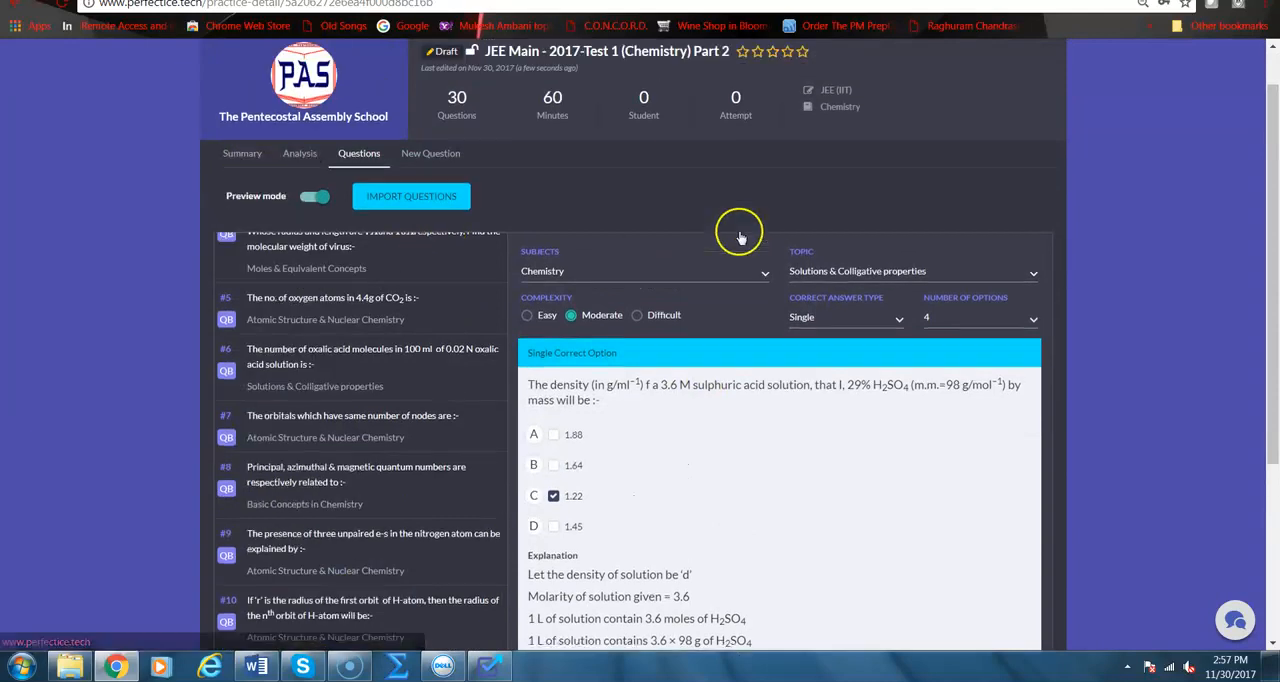
pyautogui.scroll(2, 737, 234)
# Return to the tests list, reopen the Chemistry Part 2 draft's questions and review question 1's options and explanation
pyautogui.click(476, 66)
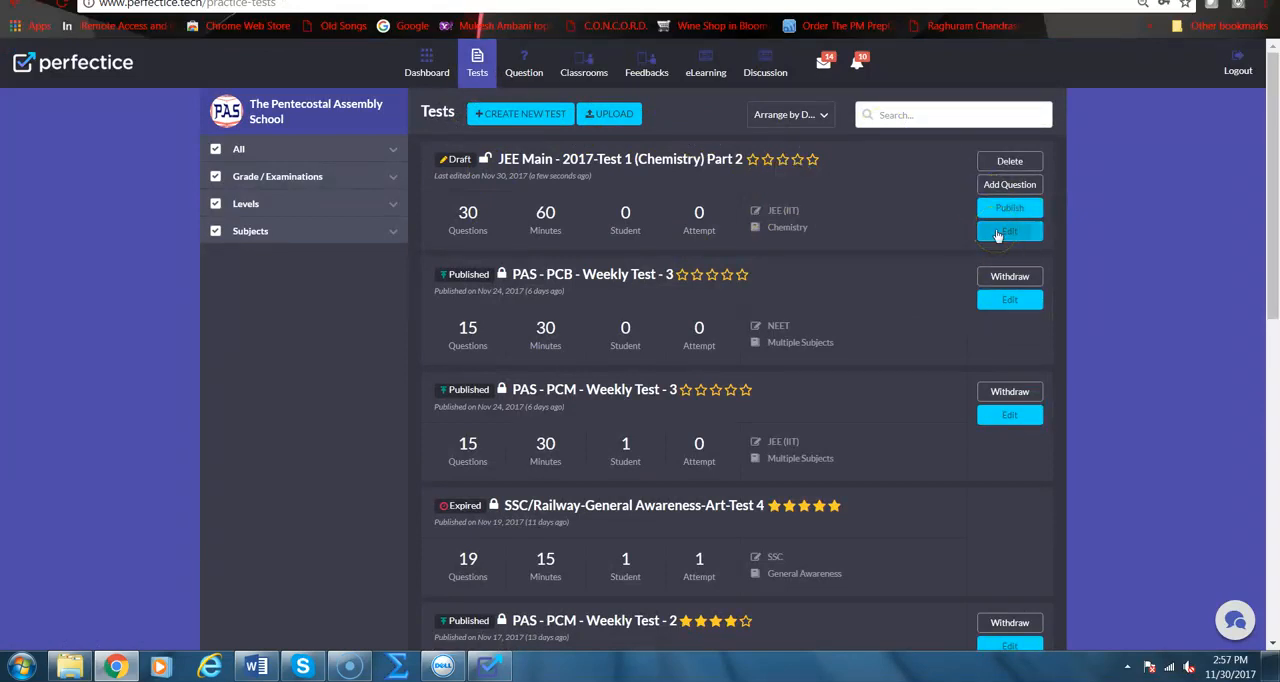
pyautogui.click(998, 233)
pyautogui.click(362, 208)
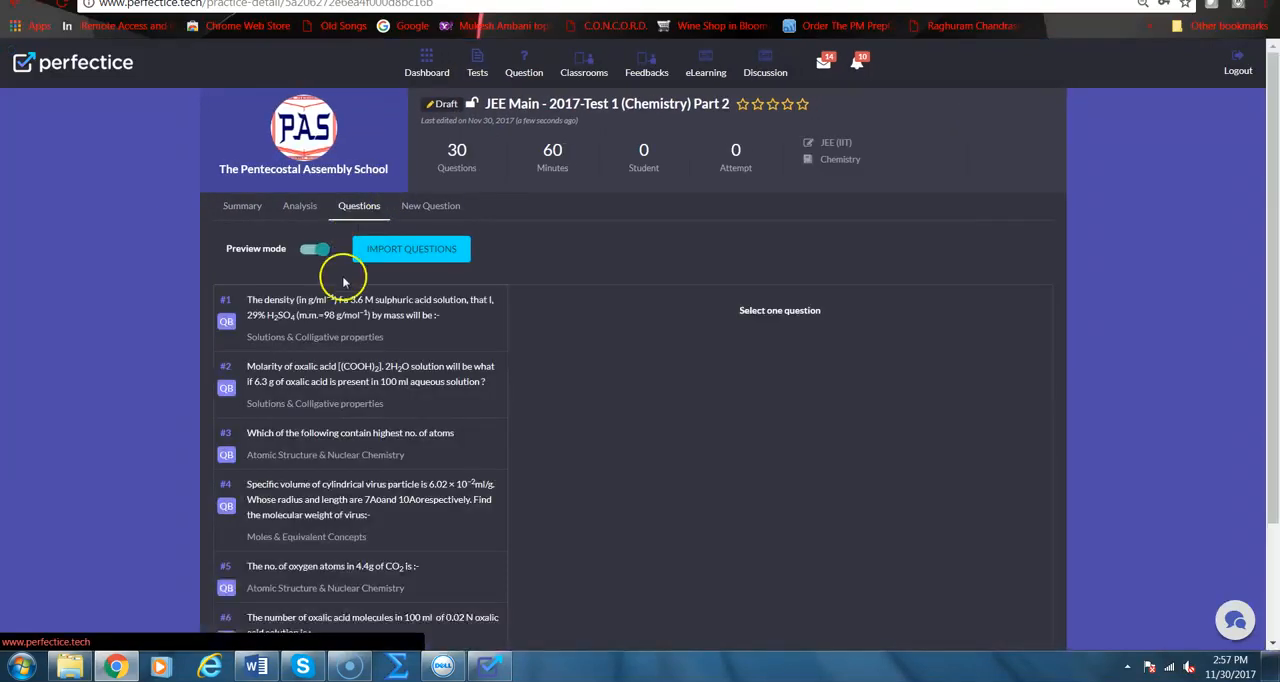
pyautogui.scroll(-2, 358, 424)
pyautogui.scroll(-2, 549, 260)
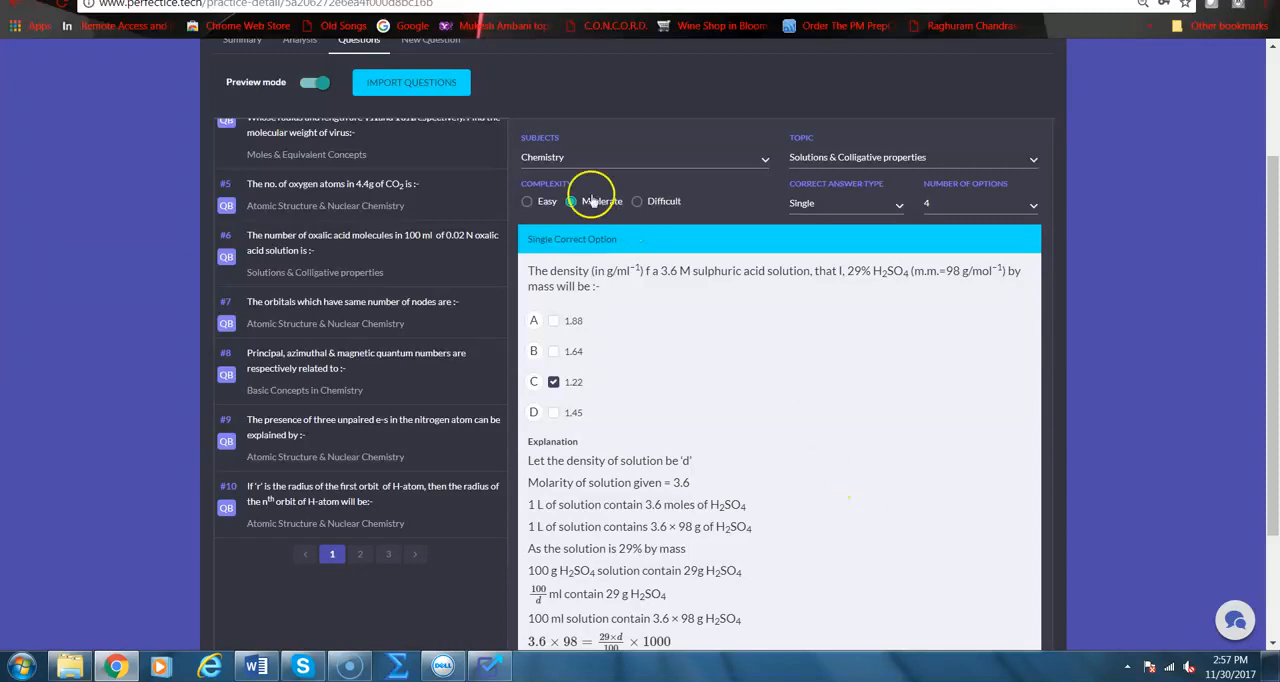
# Turn off preview mode, change question 1's Answer Option 2 to 1.23 and save the question
pyautogui.click(307, 87)
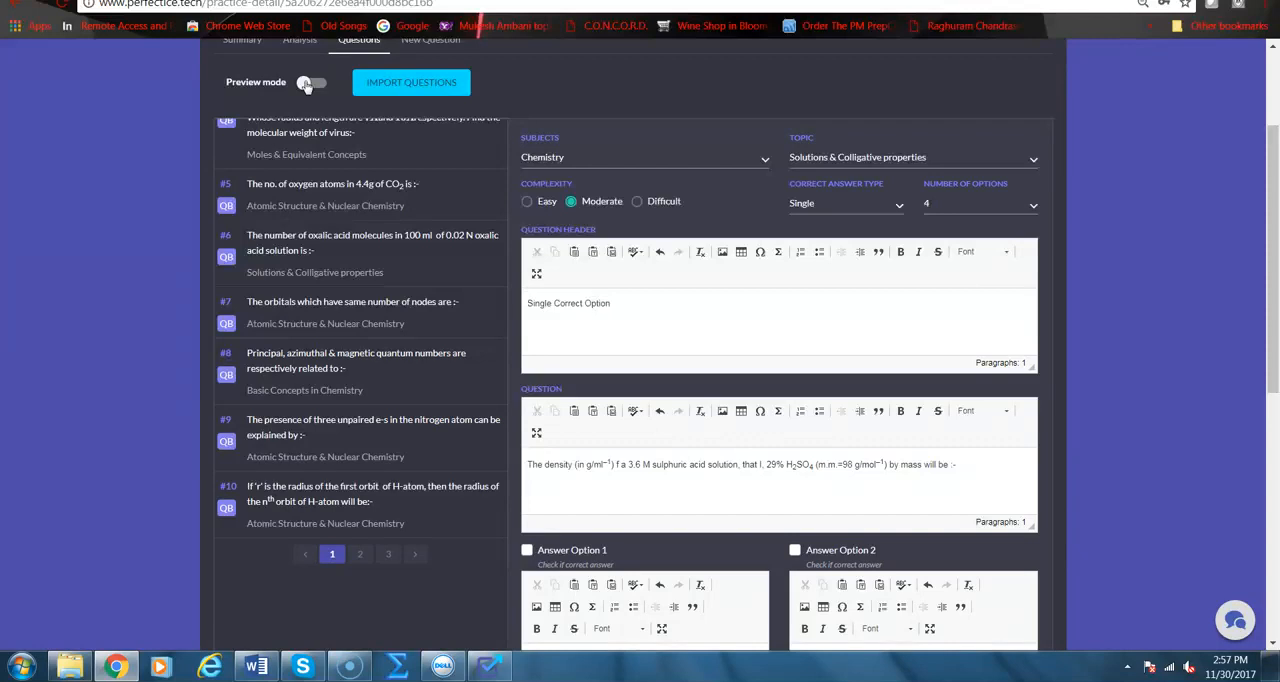
pyautogui.scroll(-3, 349, 171)
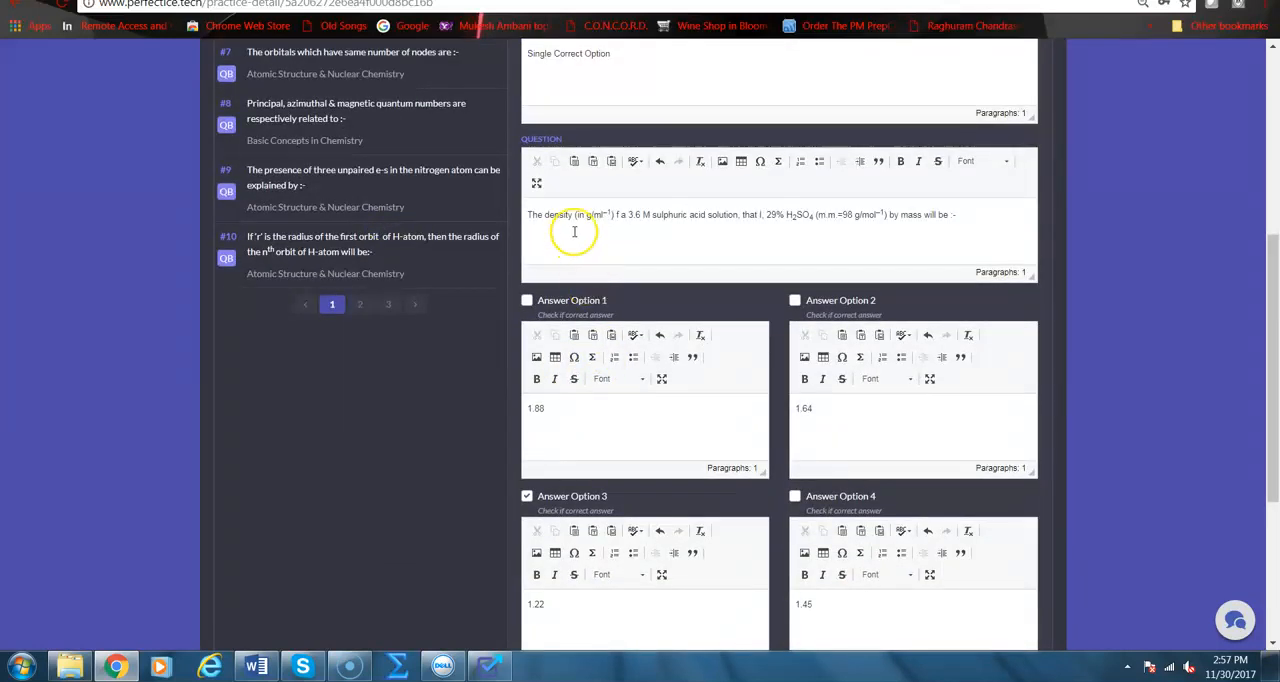
pyautogui.click(950, 216)
pyautogui.click(834, 415)
pyautogui.write('3')
pyautogui.scroll(-3, 834, 415)
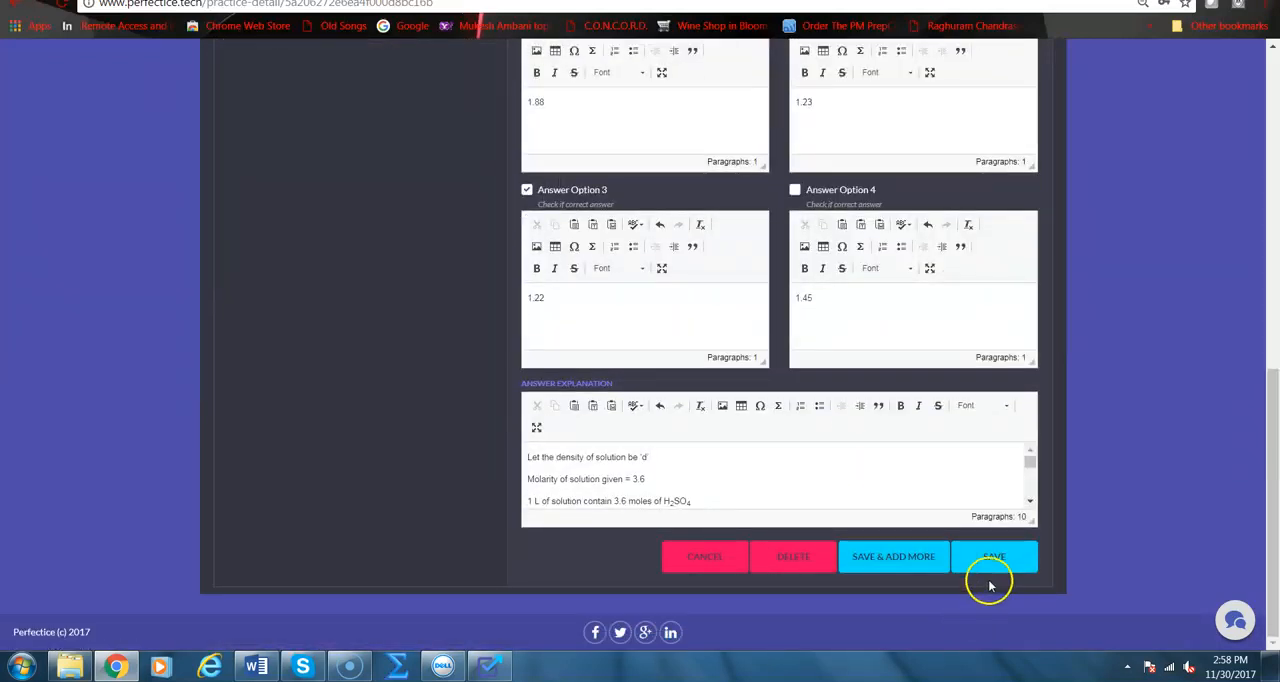
pyautogui.click(994, 571)
# Open question 2 about oxalic acid molarity, review its editable fields, and turn preview mode on to view its formatted explanation
pyautogui.scroll(2, 471, 599)
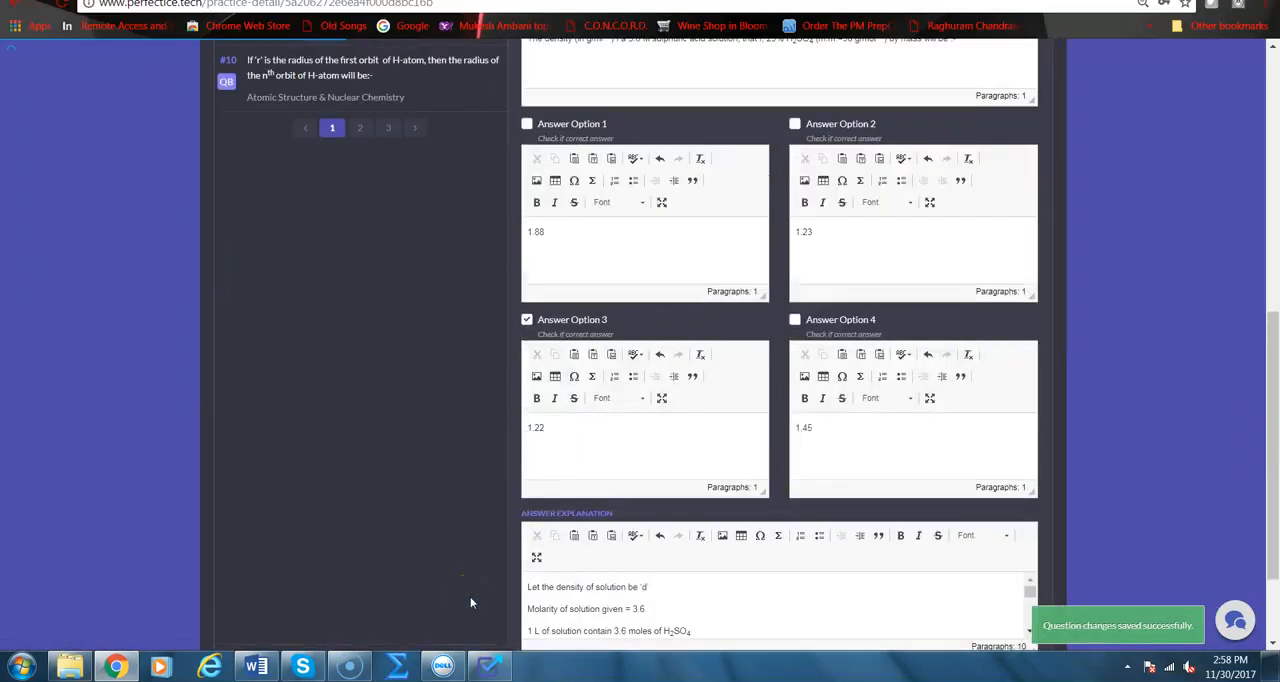
pyautogui.scroll(6, 470, 596)
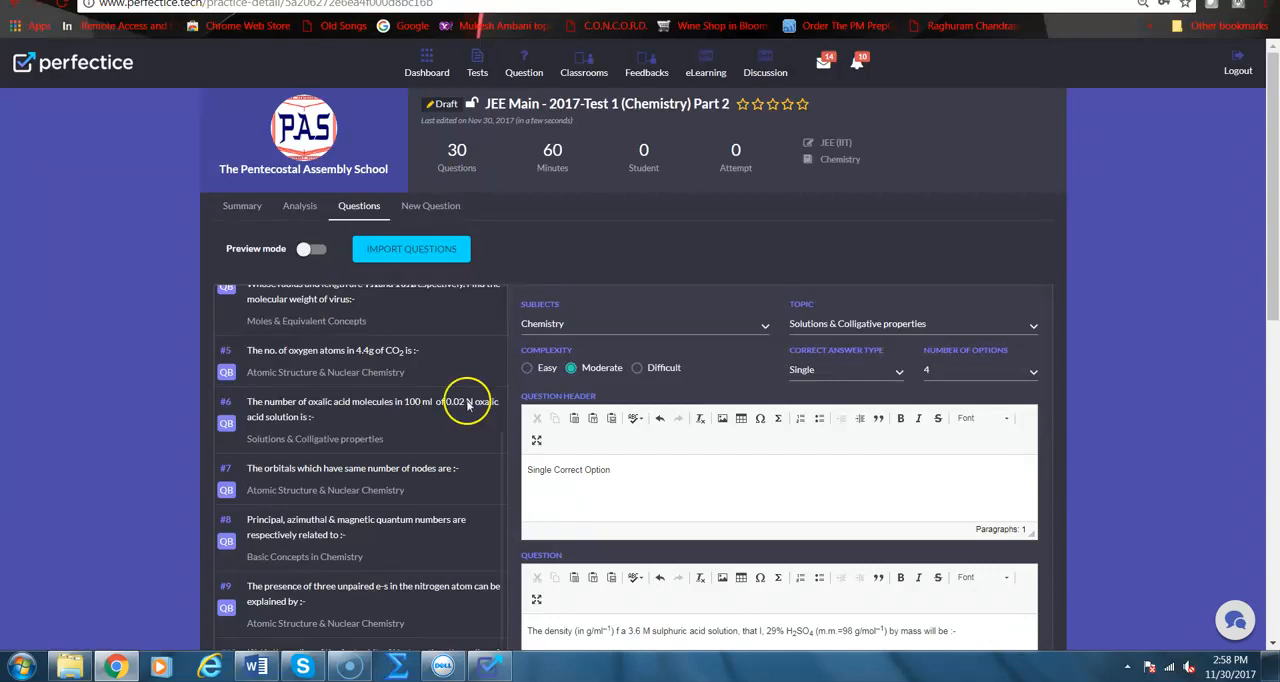
pyautogui.moveTo(500, 453); pyautogui.dragTo(497, 297)
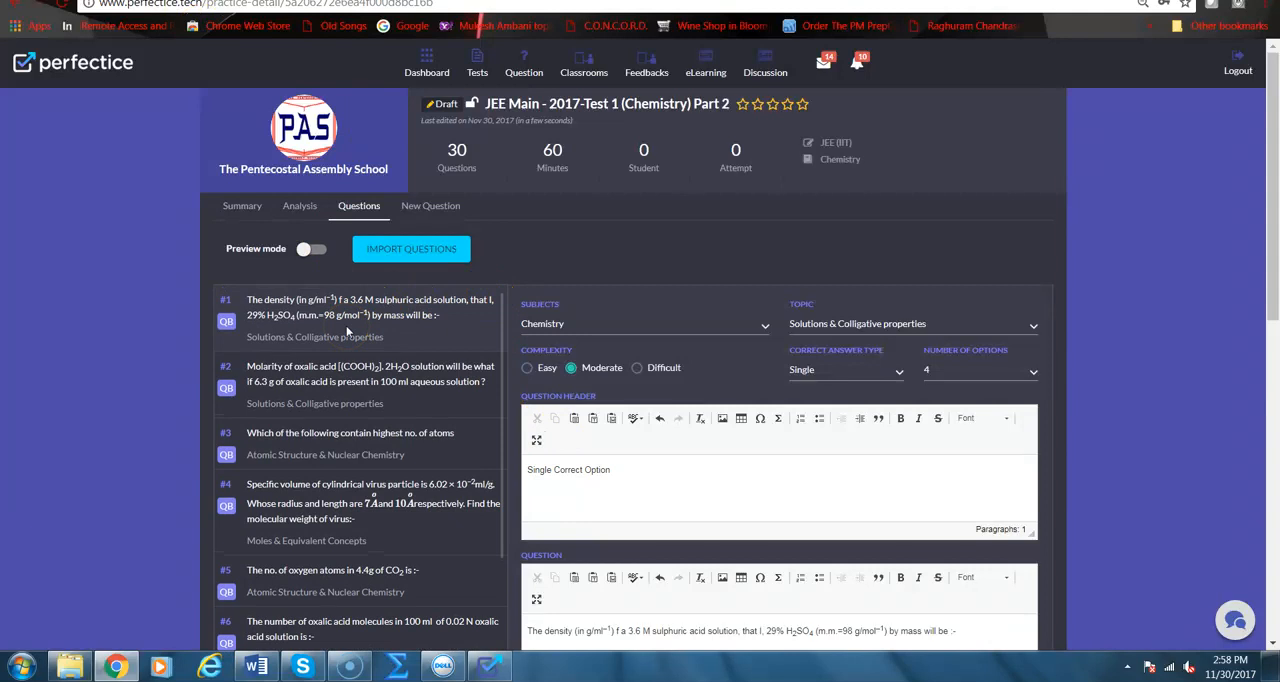
pyautogui.click(371, 372)
pyautogui.scroll(-3, 634, 477)
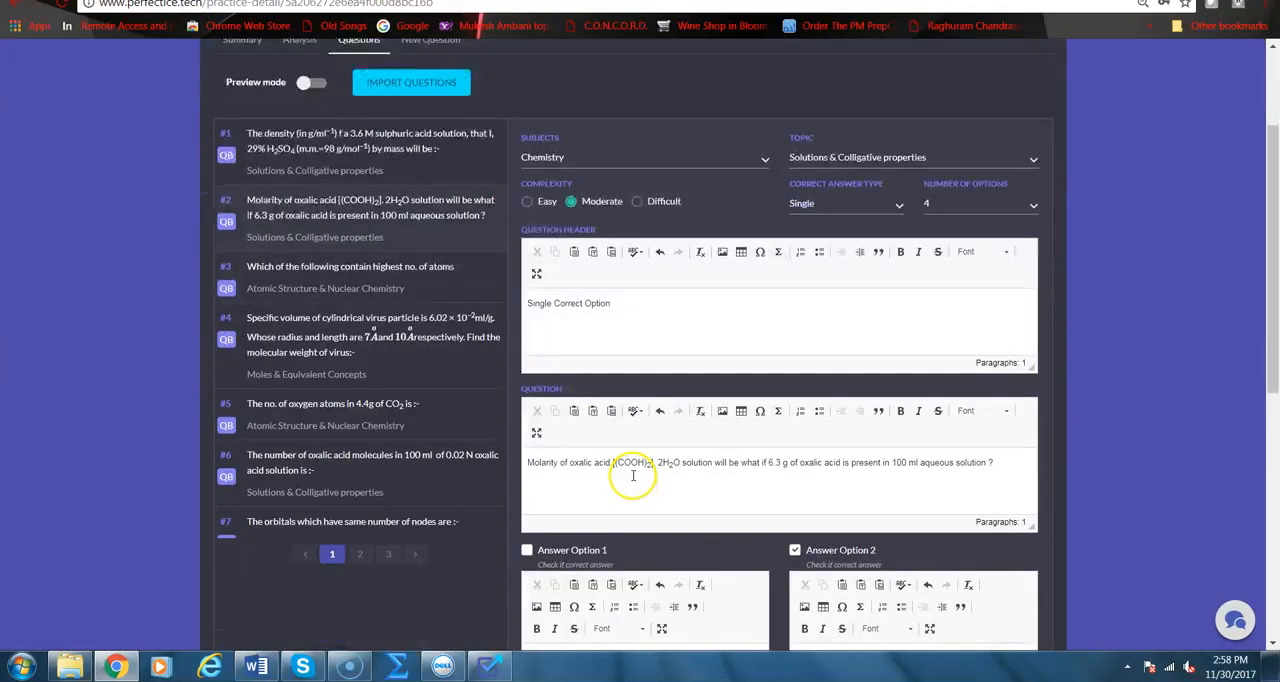
pyautogui.scroll(-1, 633, 477)
pyautogui.scroll(10, 632, 478)
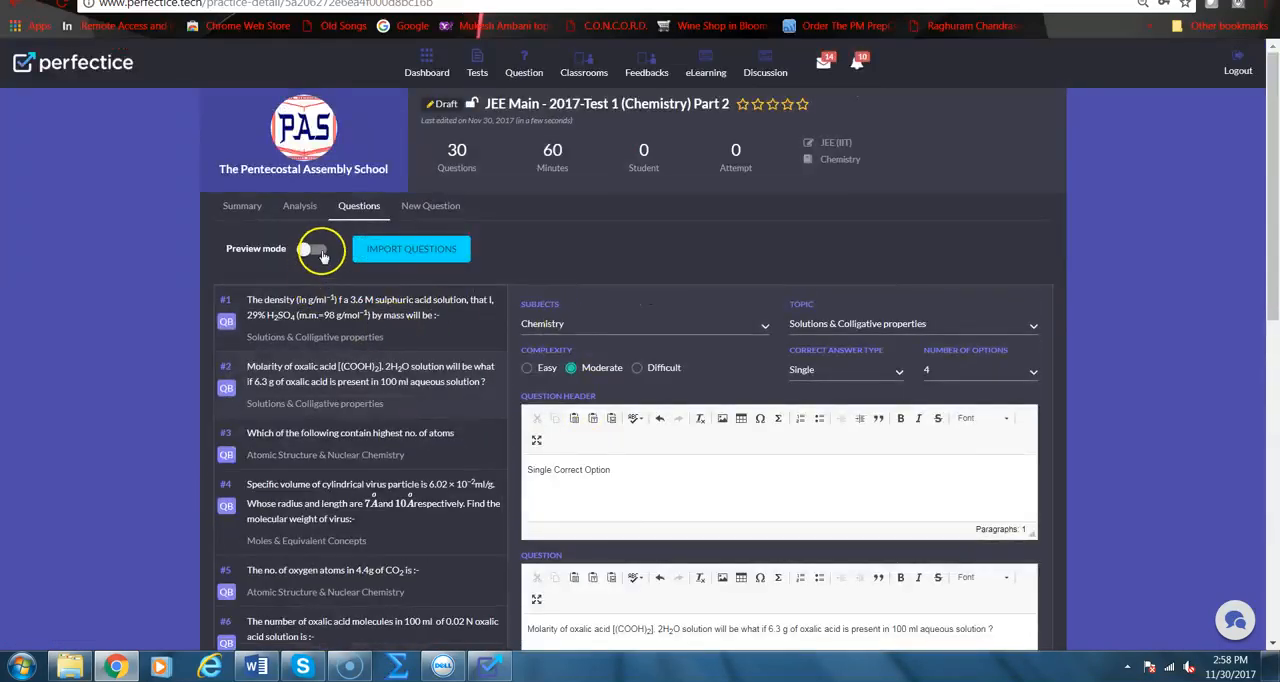
pyautogui.click(318, 251)
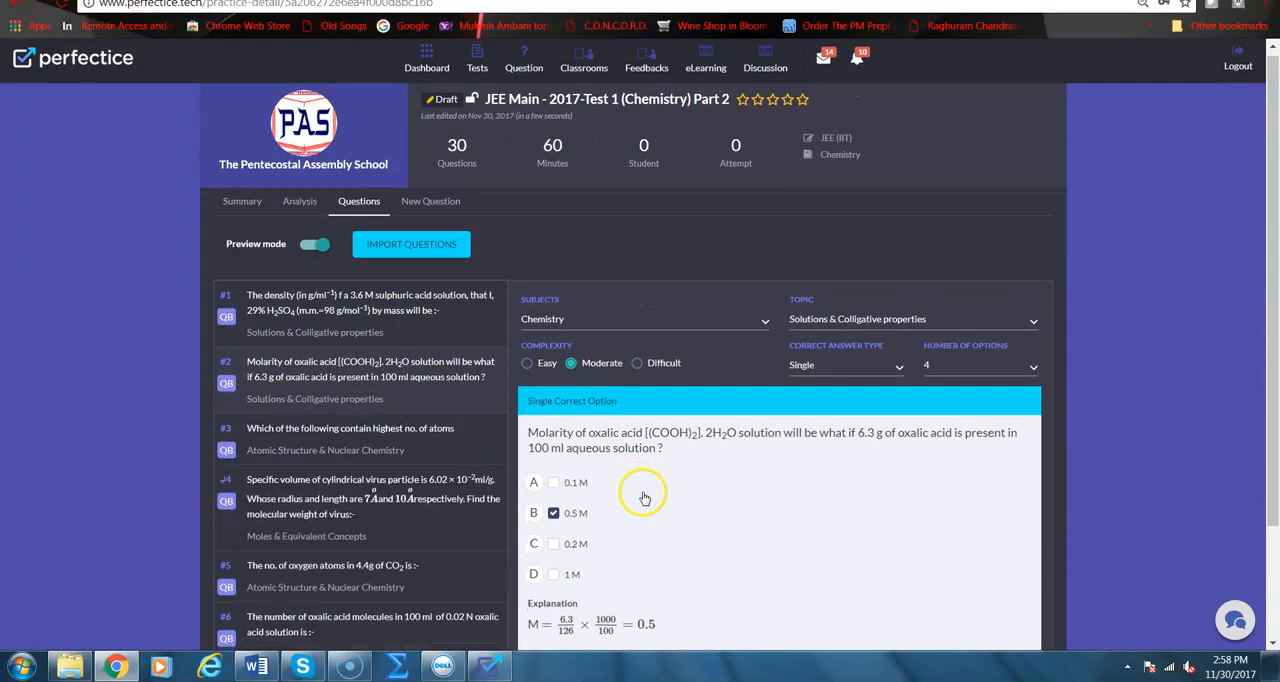
pyautogui.scroll(-3, 643, 488)
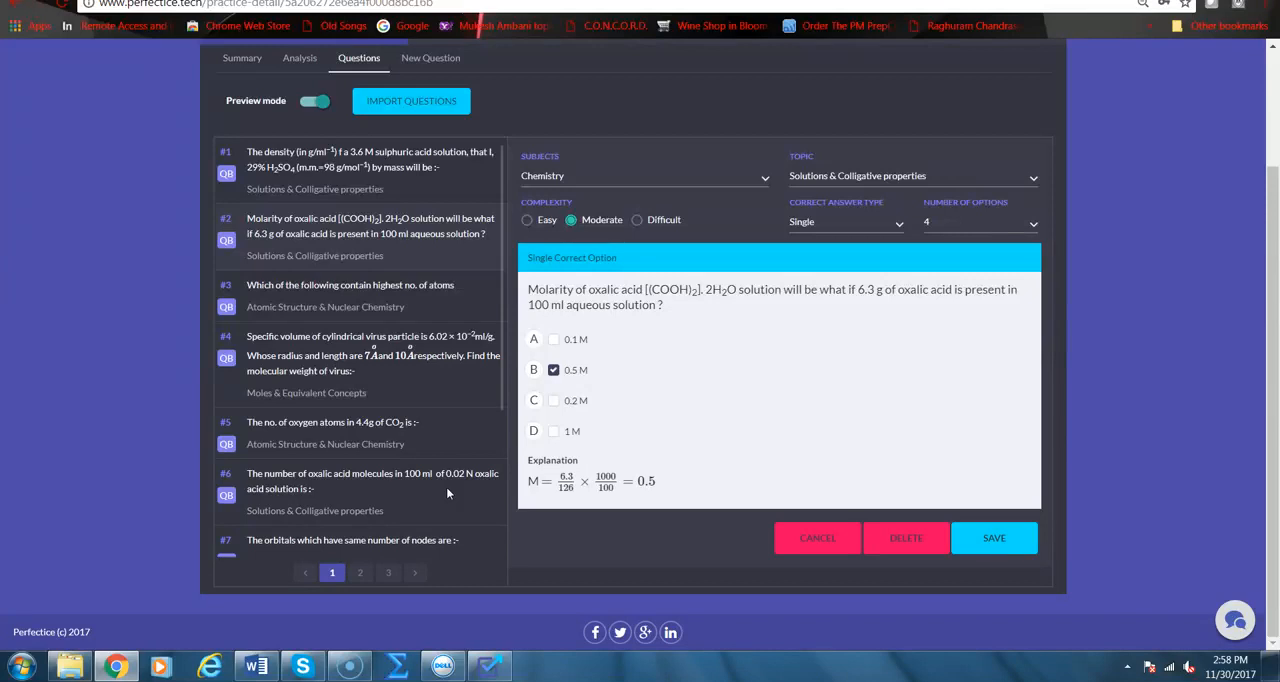
# Switch to the QEPT window to view its Practice Test Extractor and return to Perfectice
pyautogui.click(505, 667)
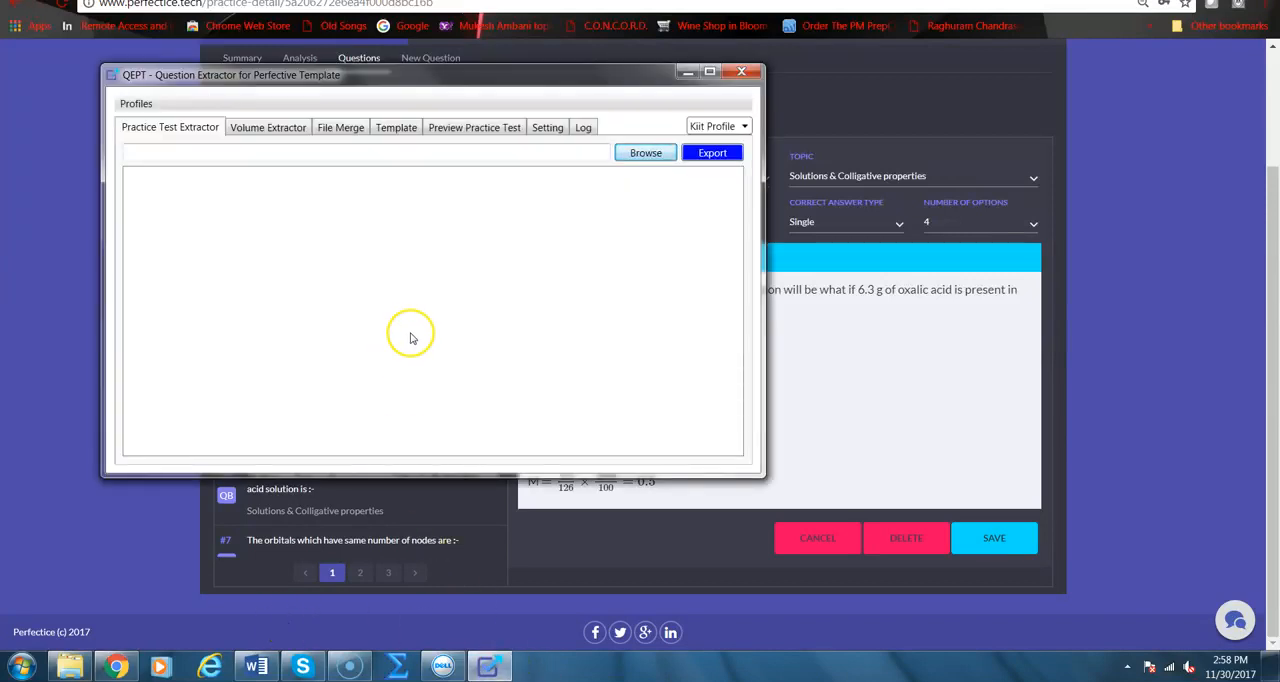
pyautogui.click(689, 72)
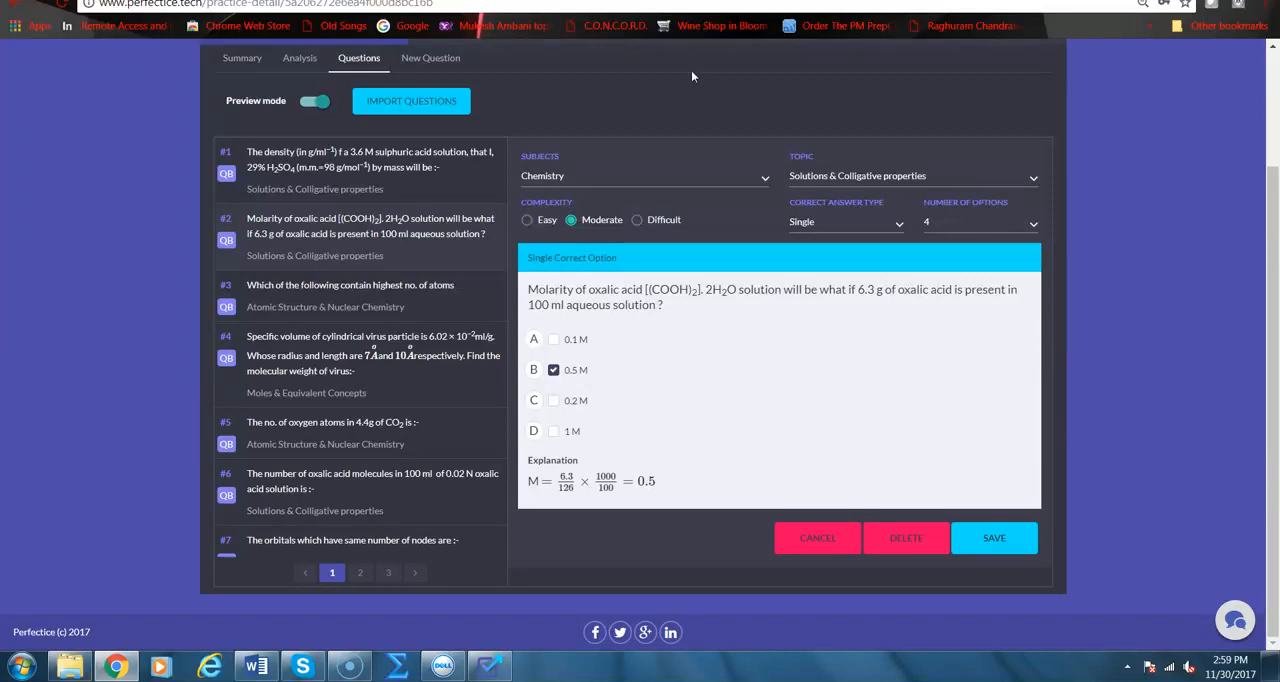
pyautogui.click(490, 668)
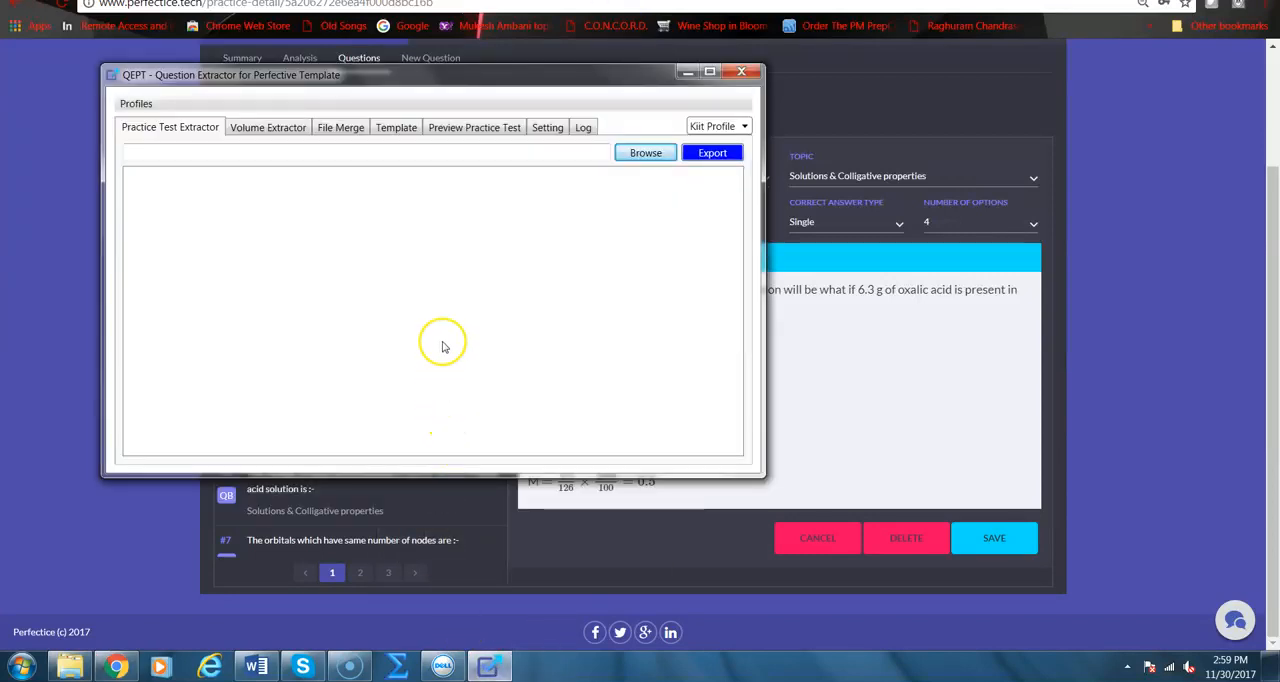
pyautogui.click(687, 72)
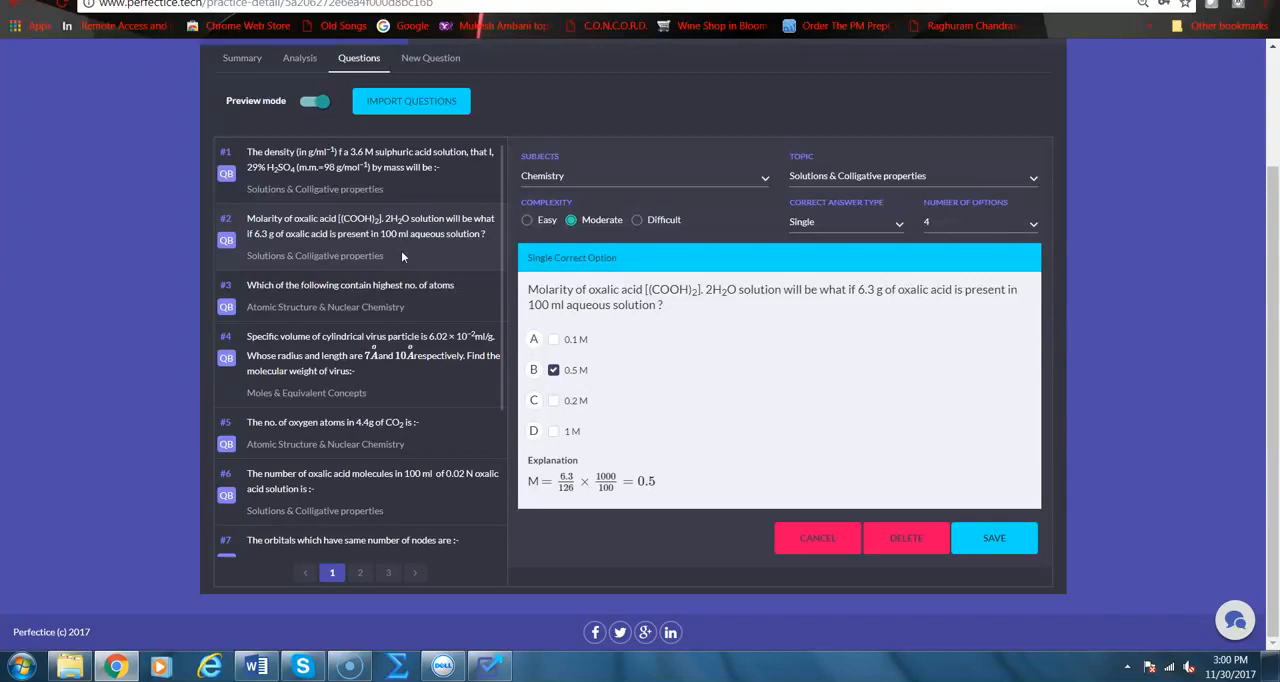
# Open question 4 about the cylindrical virus particle and turn off preview mode to edit it
pyautogui.click(298, 103)
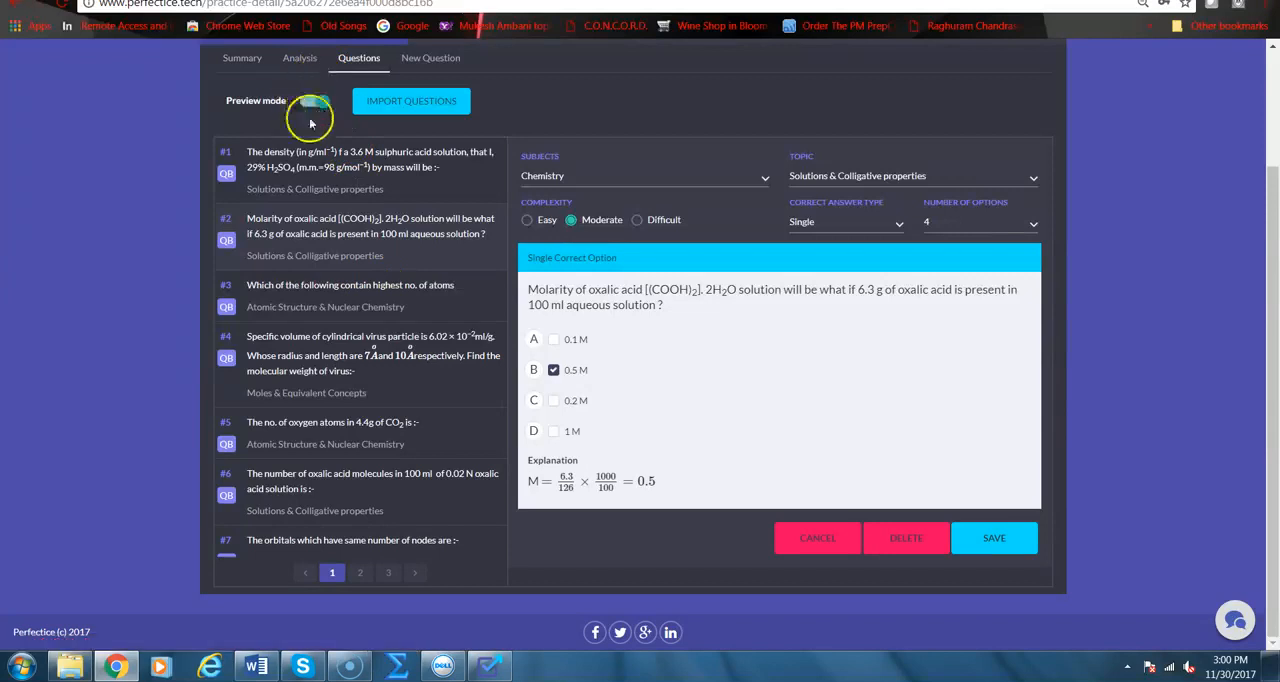
pyautogui.click(335, 365)
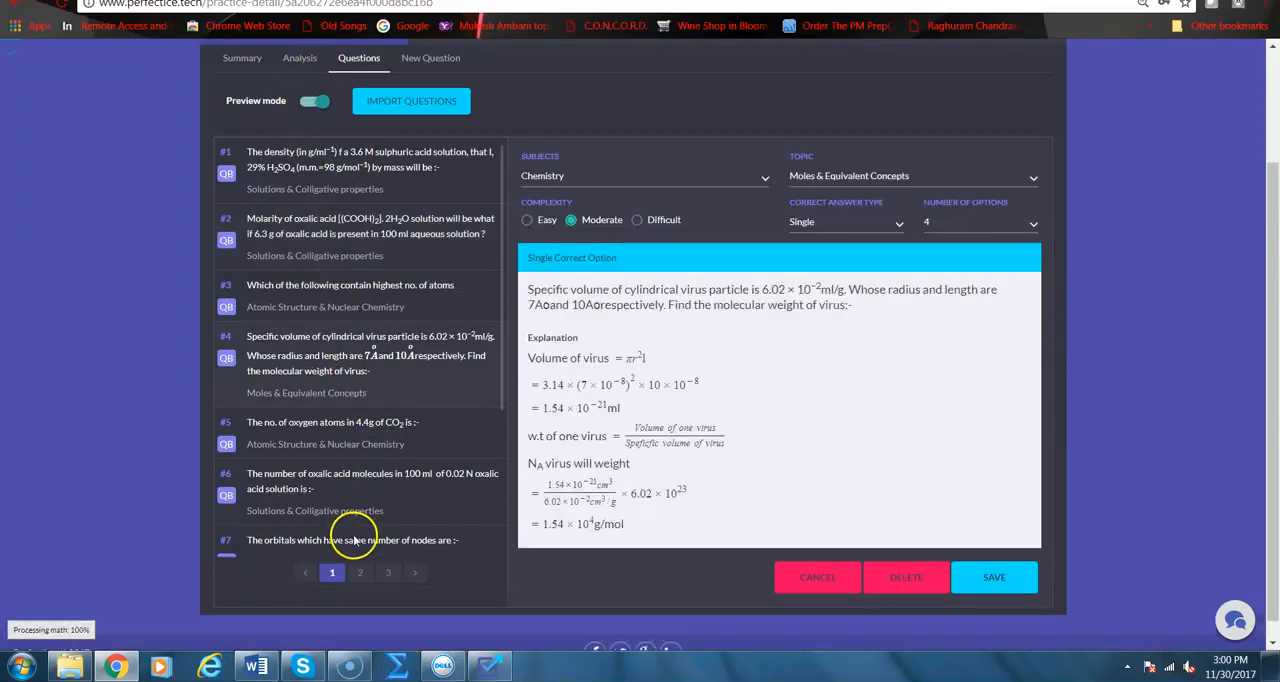
pyautogui.scroll(-2, 337, 420)
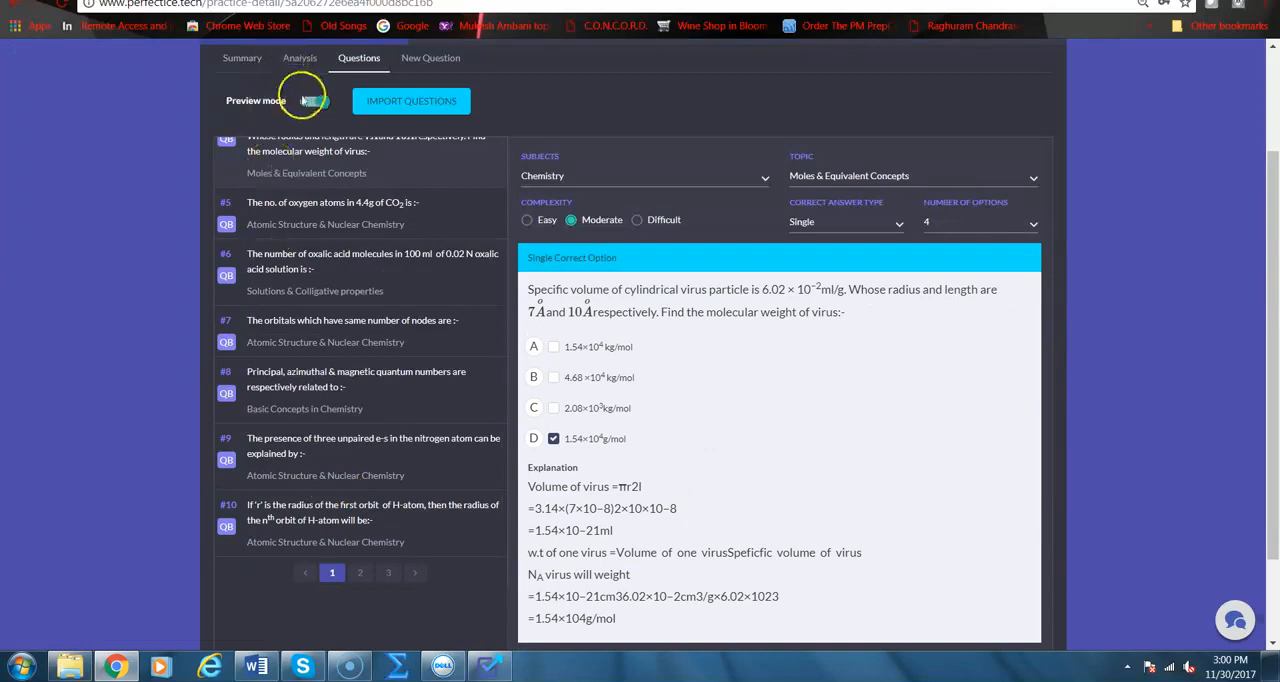
pyautogui.click(307, 101)
pyautogui.scroll(-5, 634, 423)
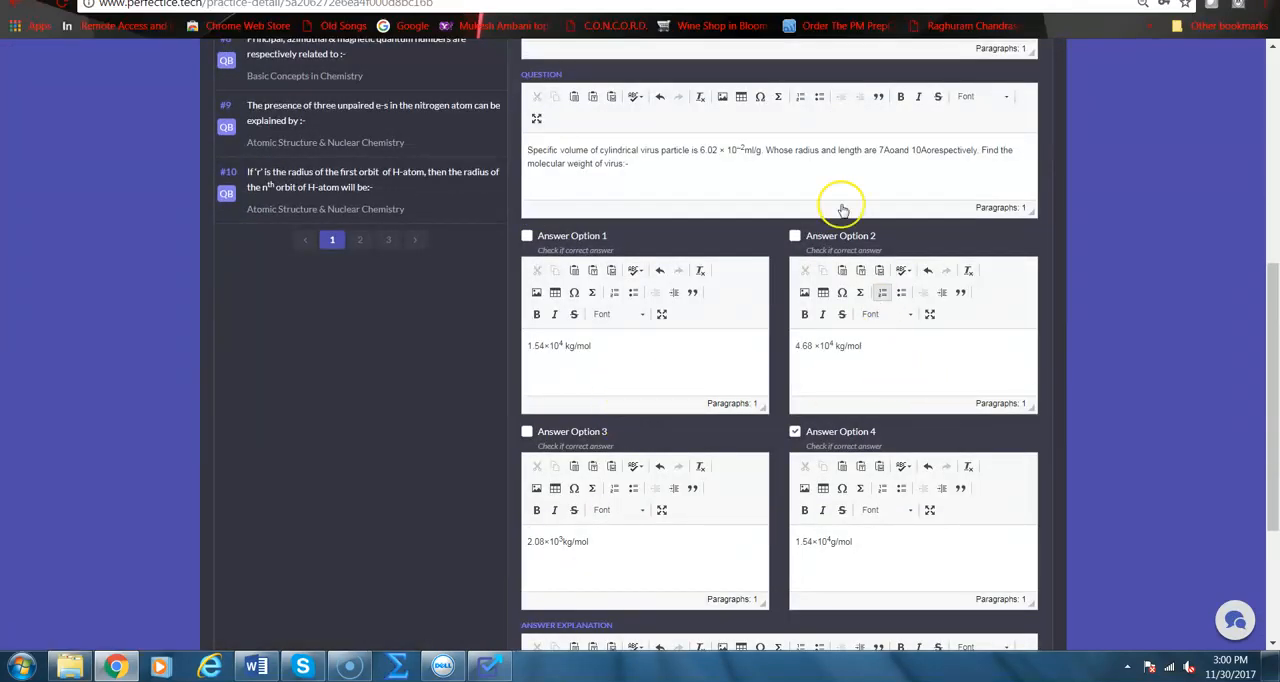
# Replace the ":-" ending question 4's text with ". This change is permanent." and save the question
pyautogui.click(661, 170)
pyautogui.press('BackSpace')
pyautogui.press('BackSpace')
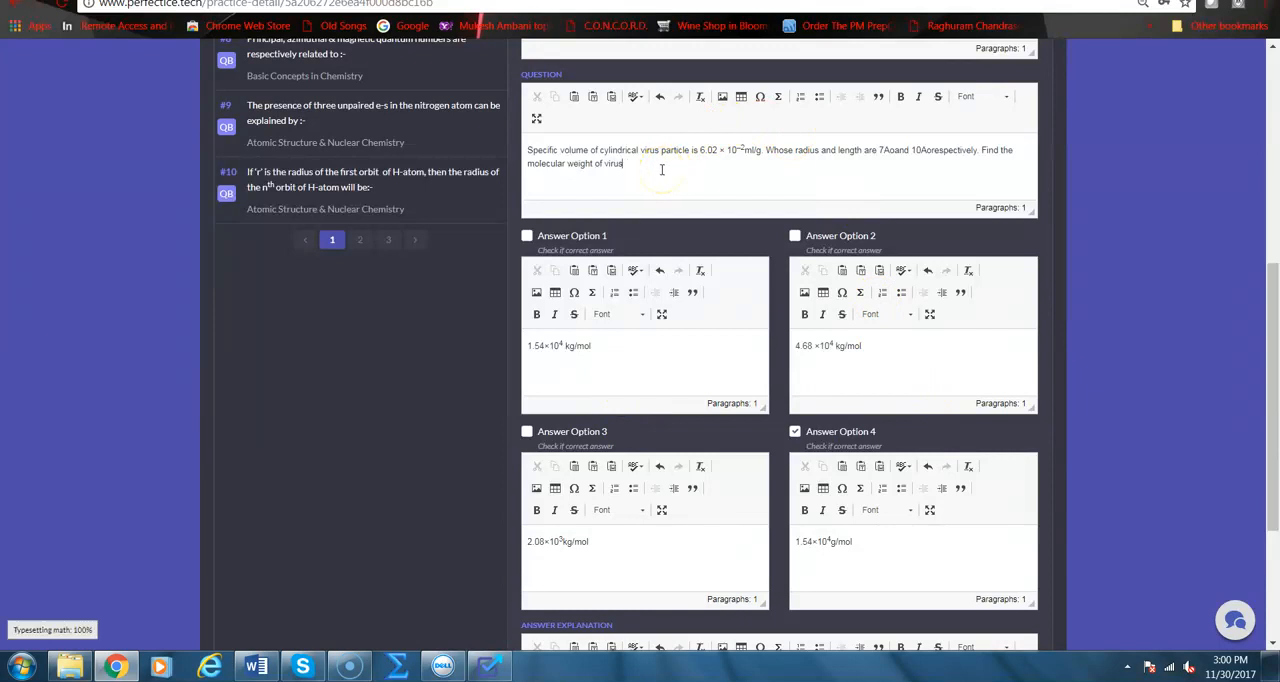
pyautogui.write('. This change is permanent.')
pyautogui.scroll(-3, 661, 170)
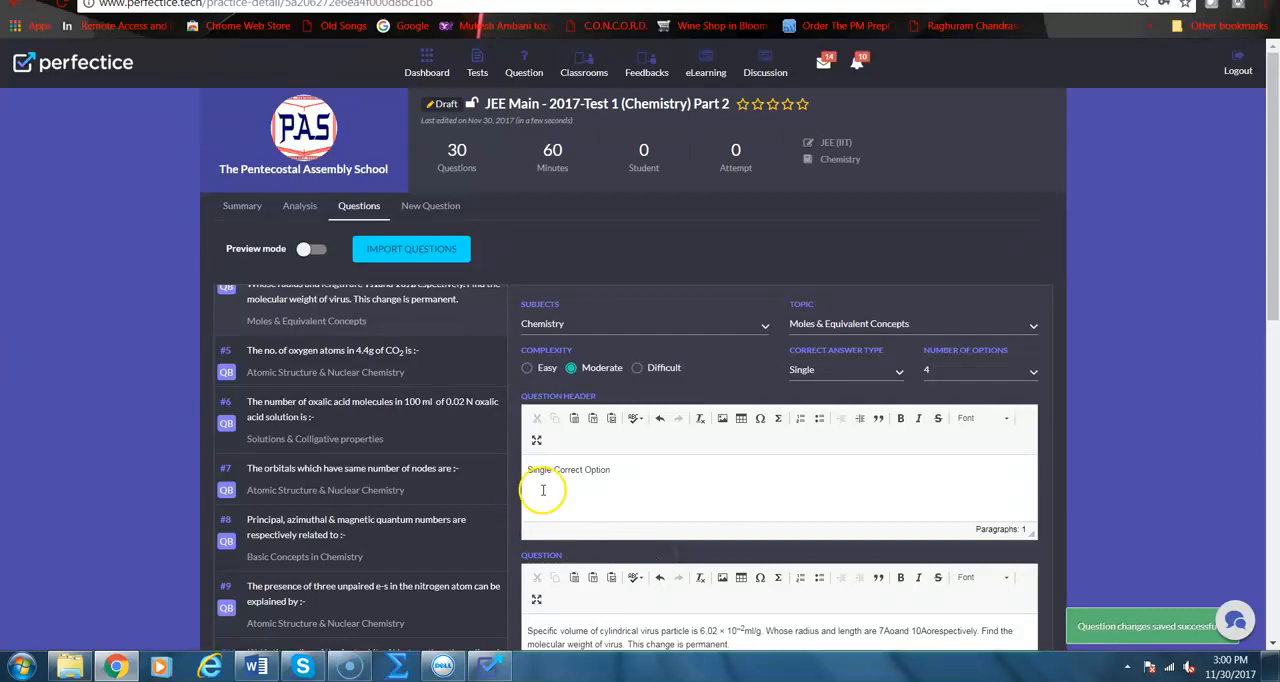
pyautogui.scroll(3, 351, 516)
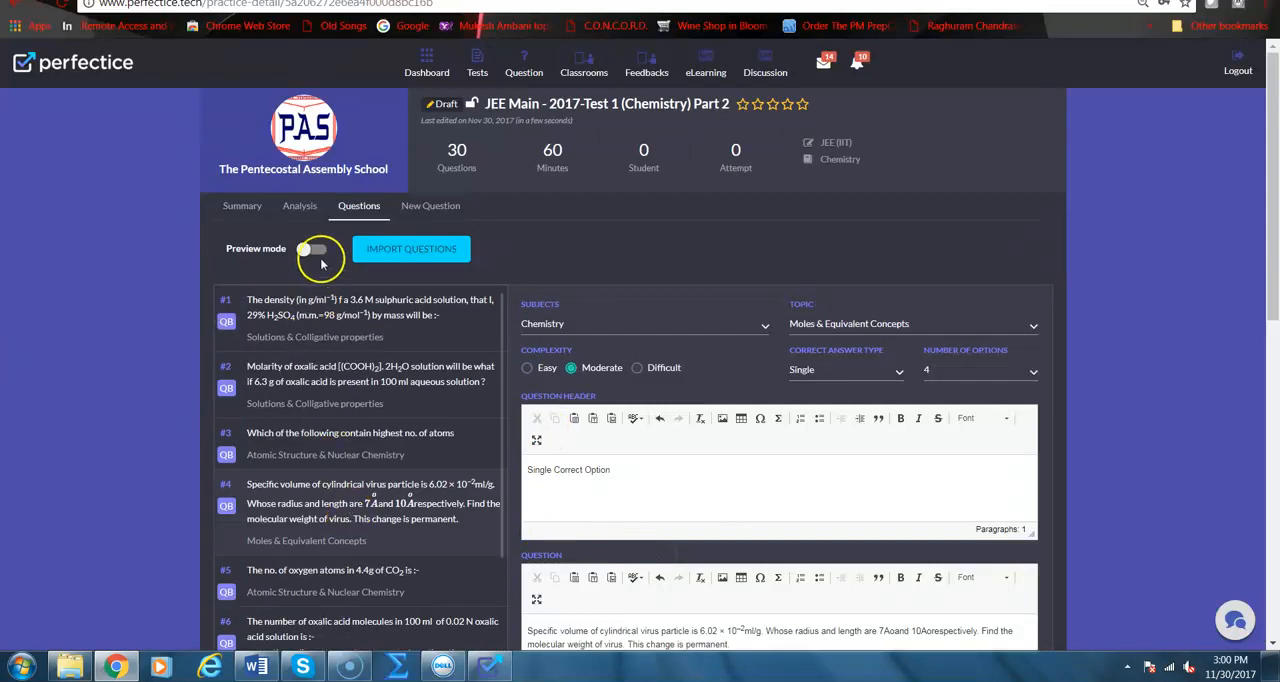
# Try to publish the draft test from the end of its Summary page
pyautogui.click(245, 205)
pyautogui.scroll(-3, 404, 317)
pyautogui.scroll(-4, 404, 317)
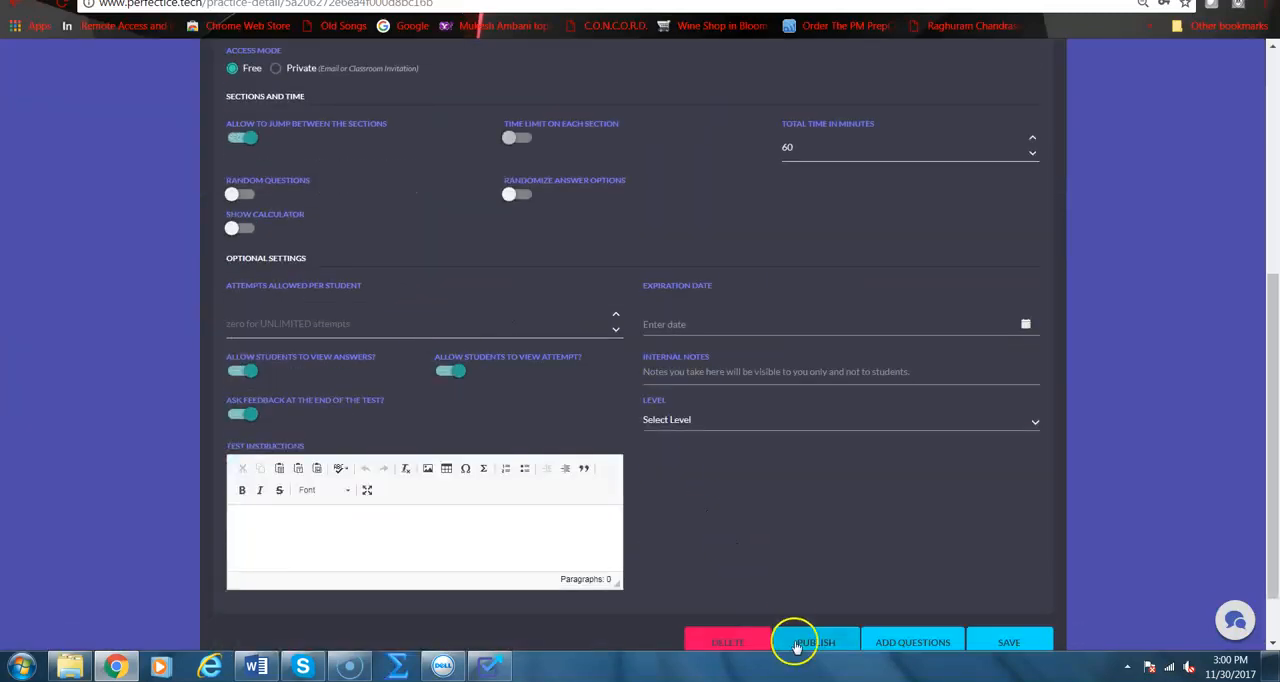
pyautogui.click(817, 579)
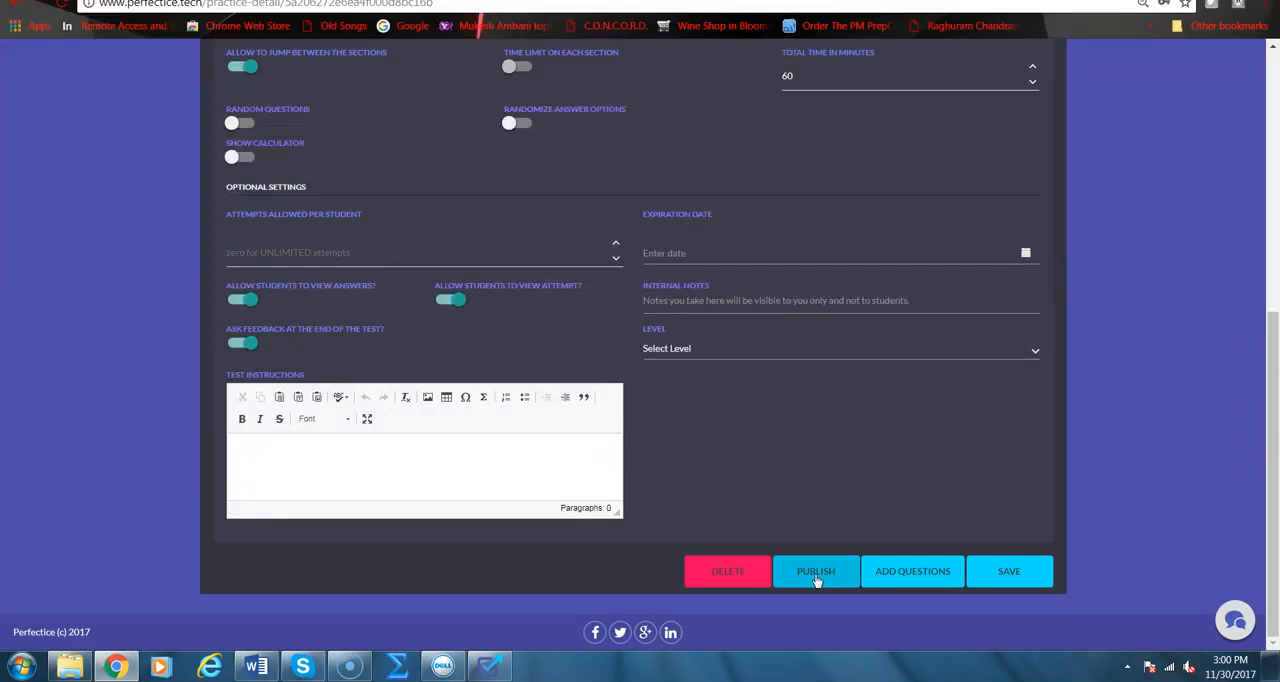
pyautogui.click(816, 577)
# Return to the tests list, open the published PAS - PCM - Weekly Test - 3 and review its questions
pyautogui.click(481, 76)
pyautogui.click(994, 420)
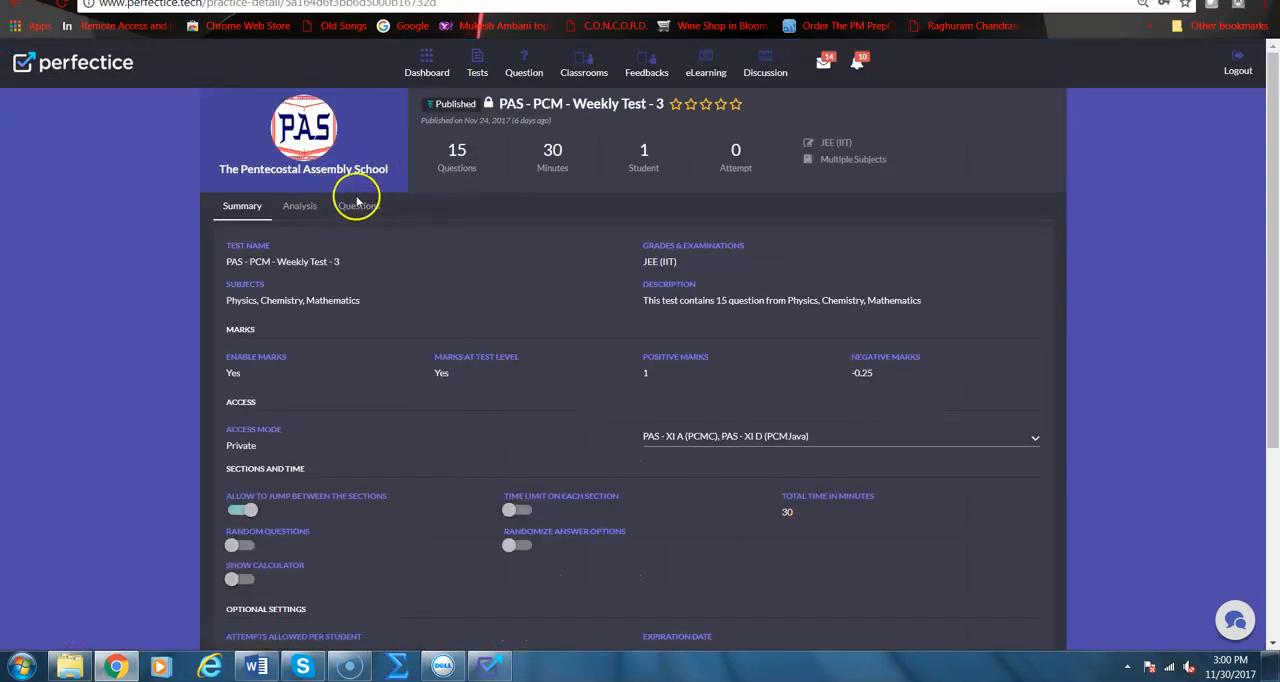
pyautogui.click(357, 205)
pyautogui.scroll(-5, 457, 355)
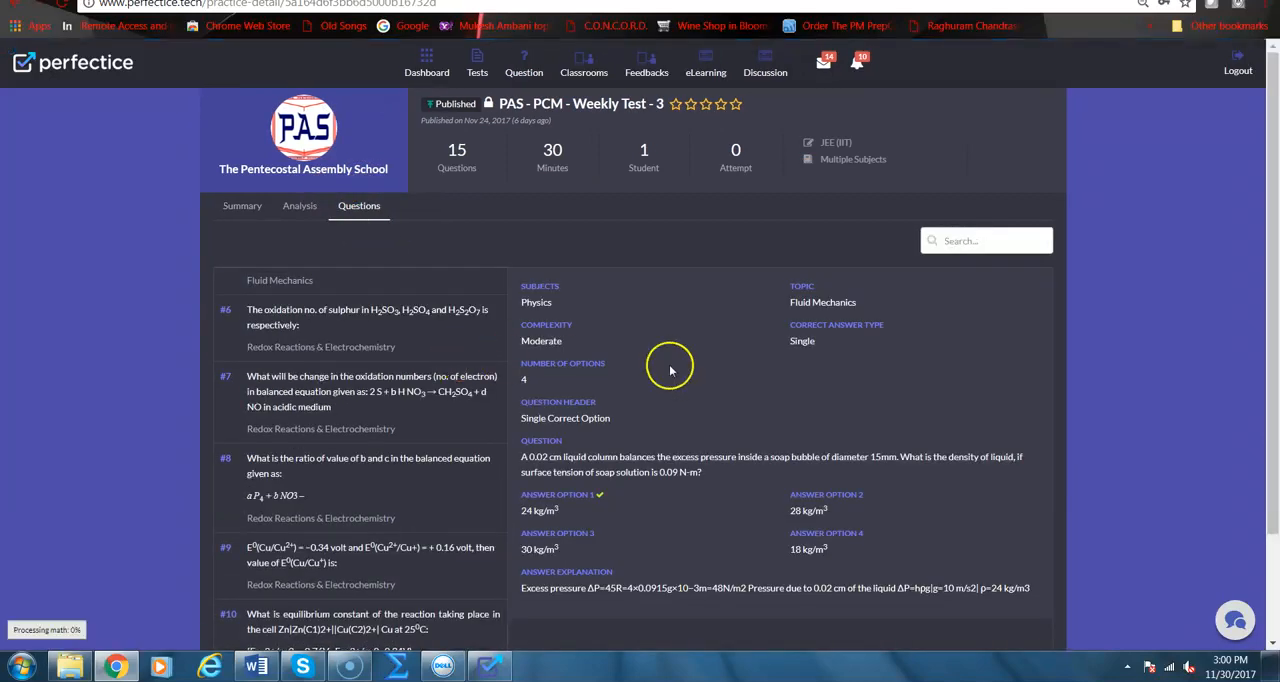
pyautogui.scroll(-2, 670, 368)
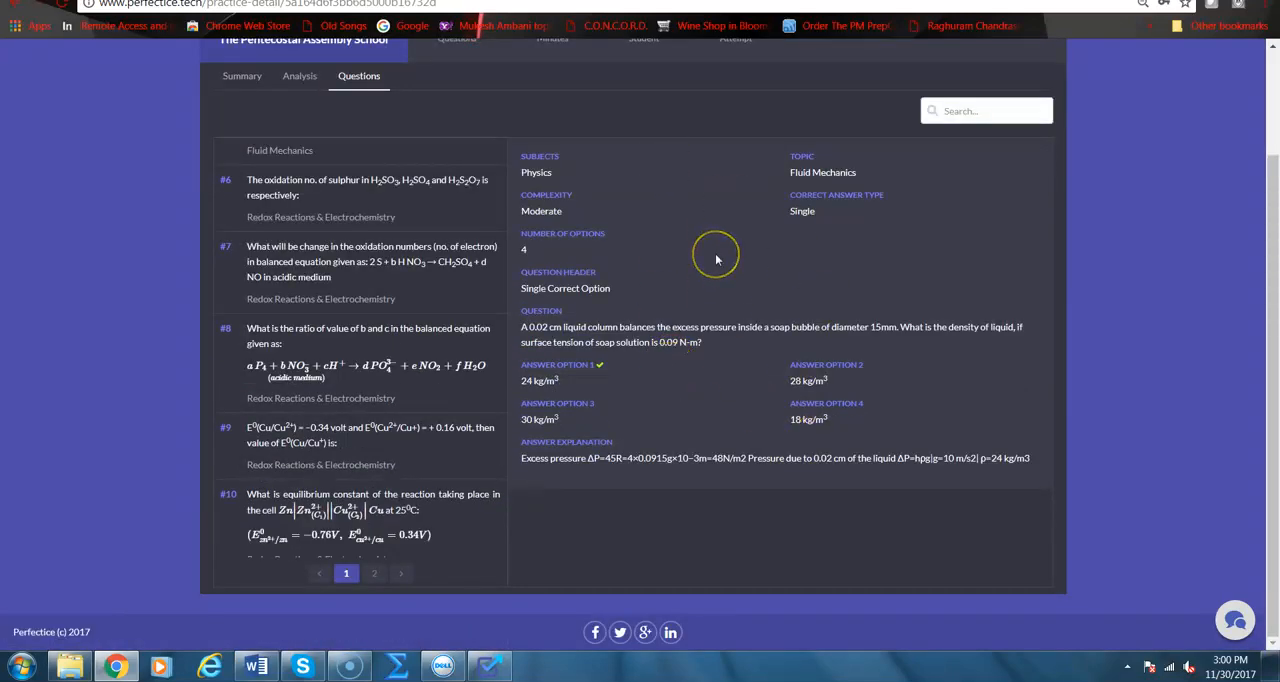